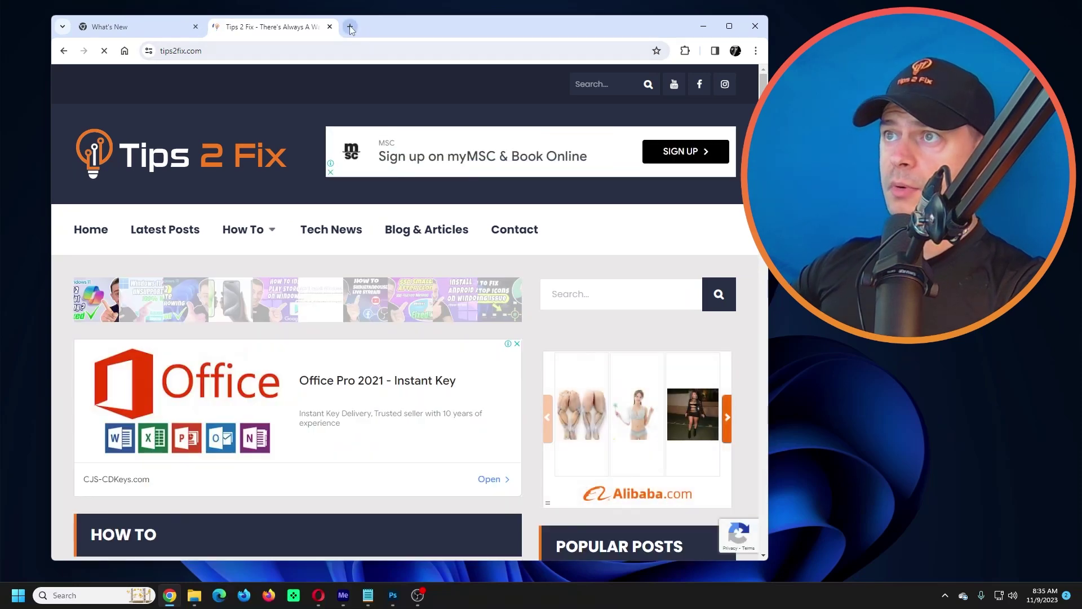
# - Start a new tab, maximize and snap the window left, and bring up the Performance settings
pyautogui.click(349, 27)
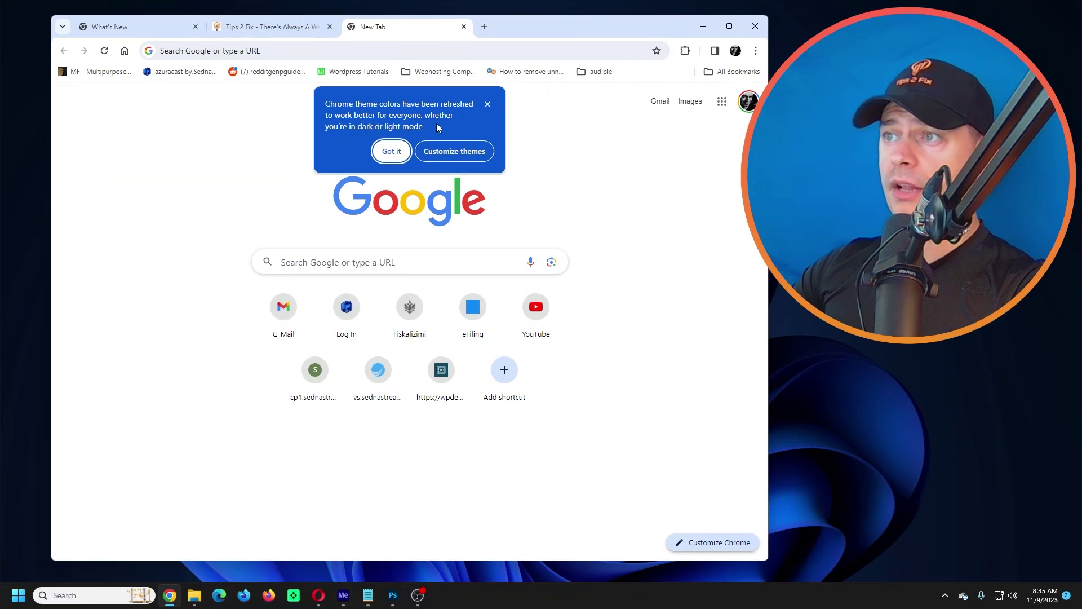
pyautogui.doubleClick(614, 31)
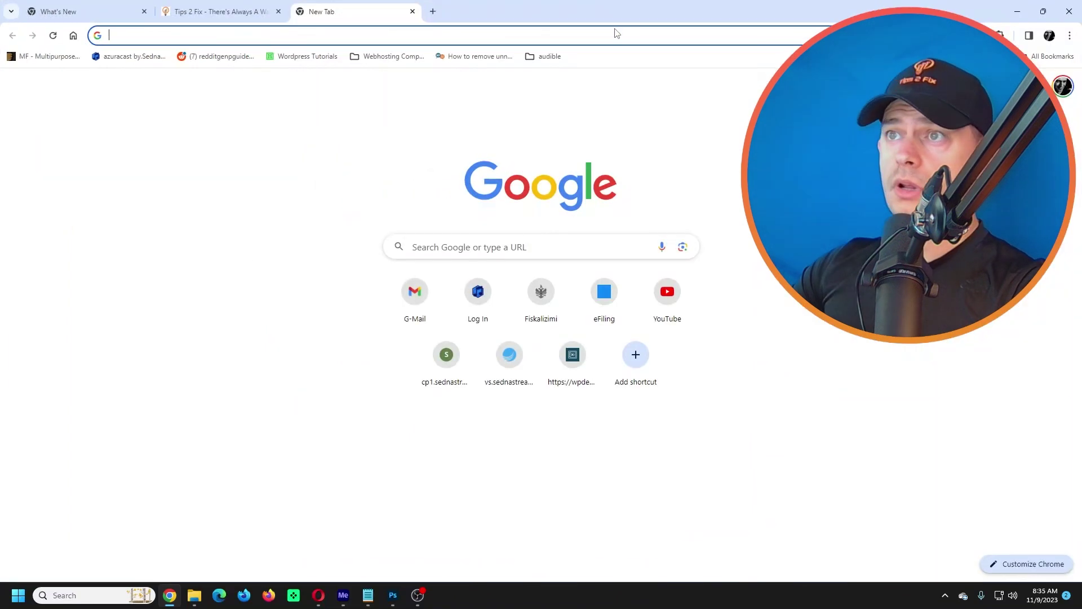
pyautogui.press('super+Left')
pyautogui.click(528, 36)
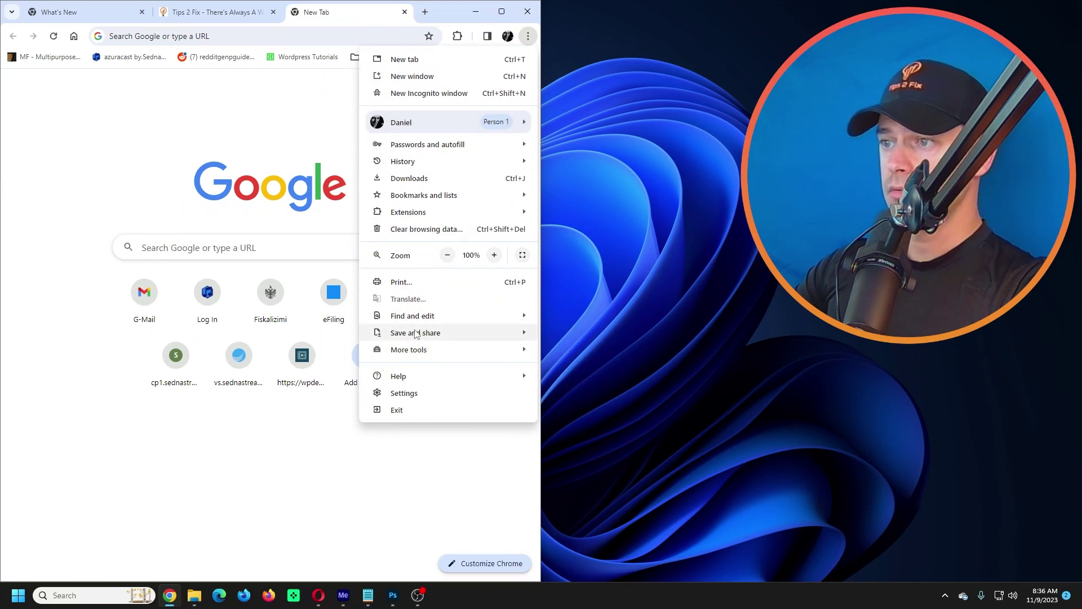
pyautogui.moveTo(408, 349)
pyautogui.click(624, 380)
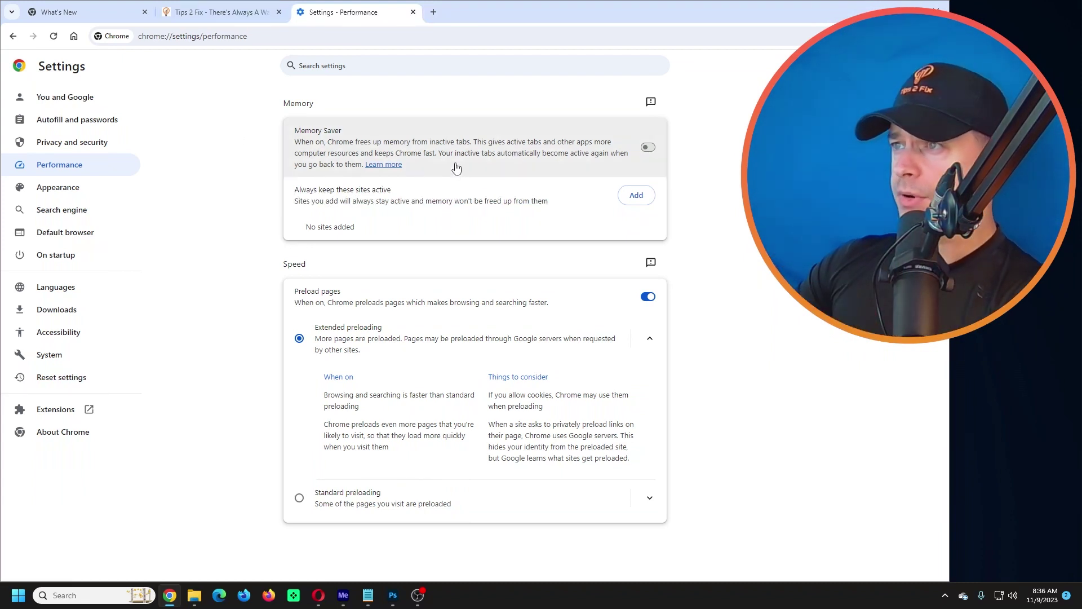
pyautogui.click(433, 12)
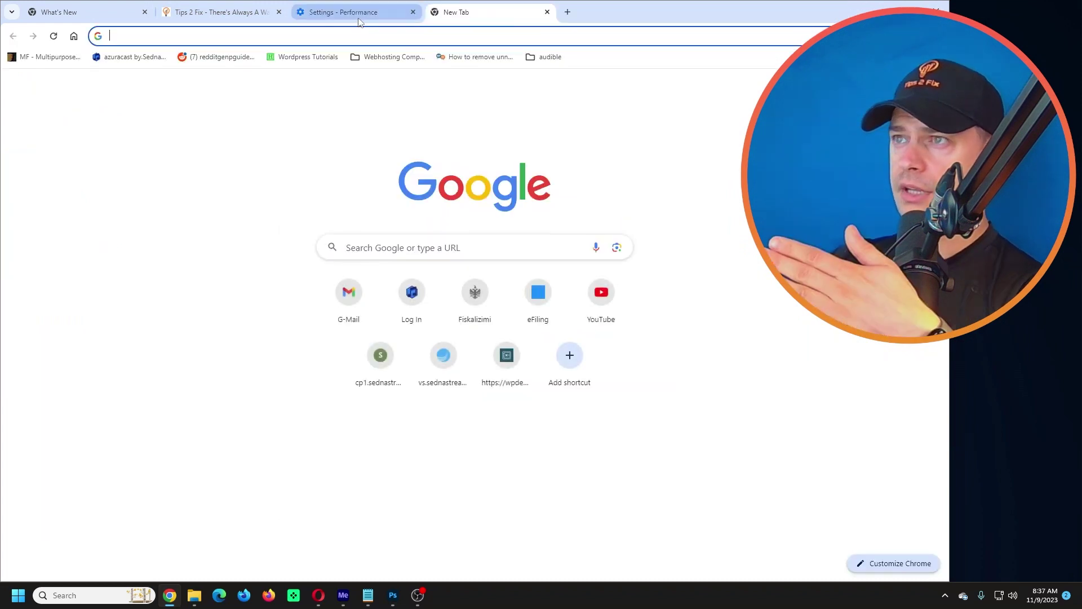
pyautogui.click(398, 13)
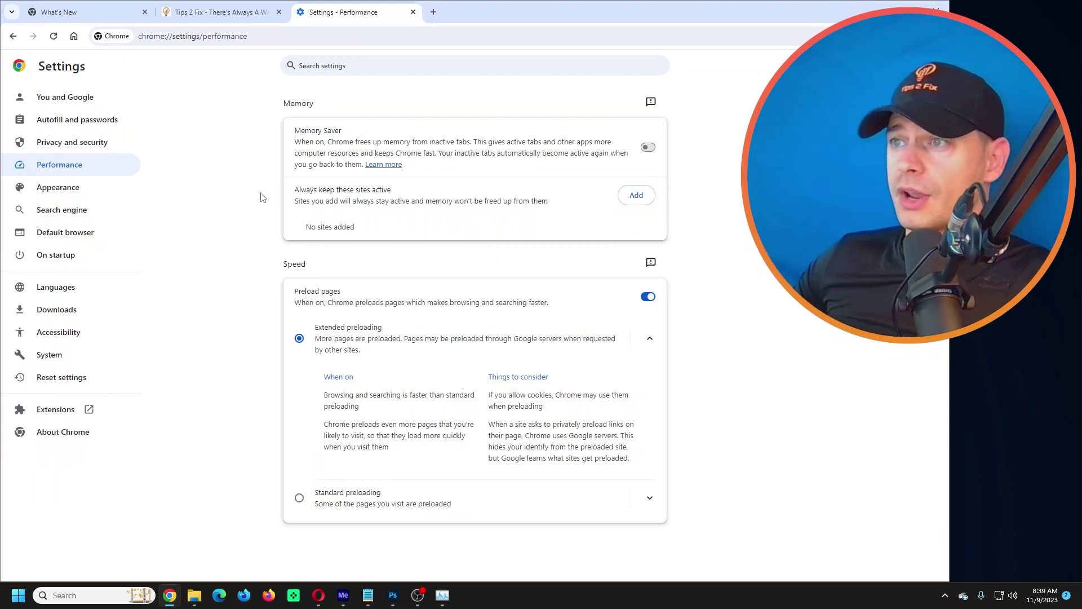
# - Check About Chrome until it reports up to date at version 119.0.6045.124
pyautogui.hotkey('alt', 'f')
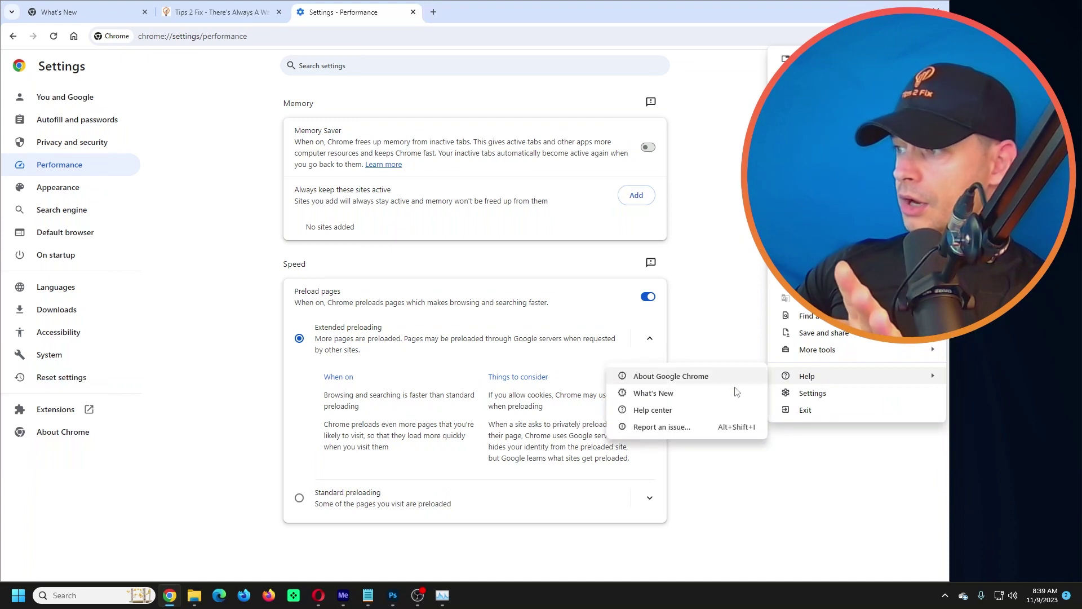
pyautogui.moveTo(808, 376)
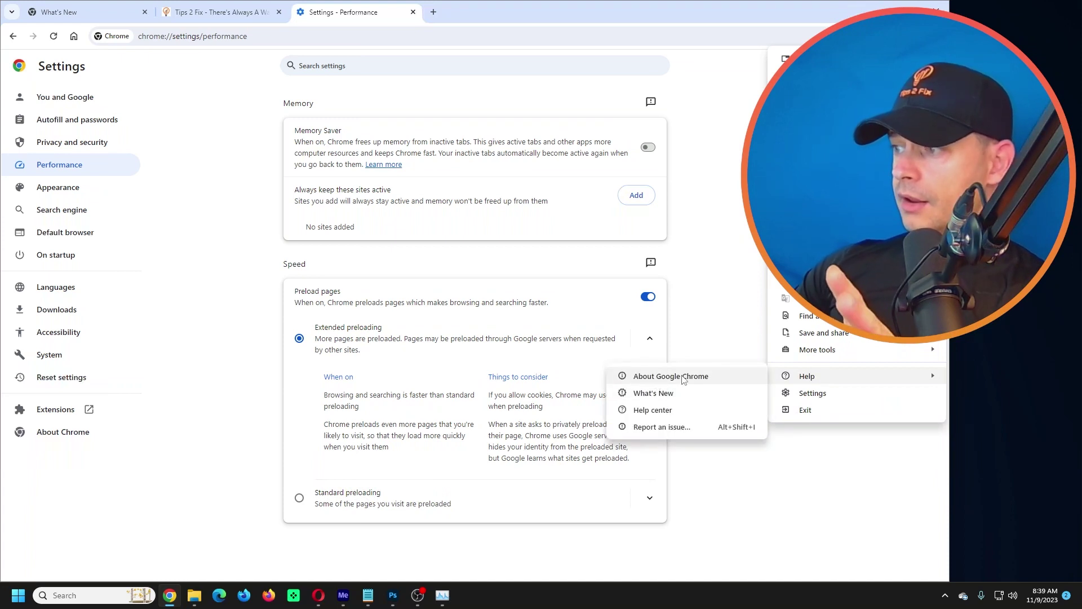
pyautogui.click(682, 378)
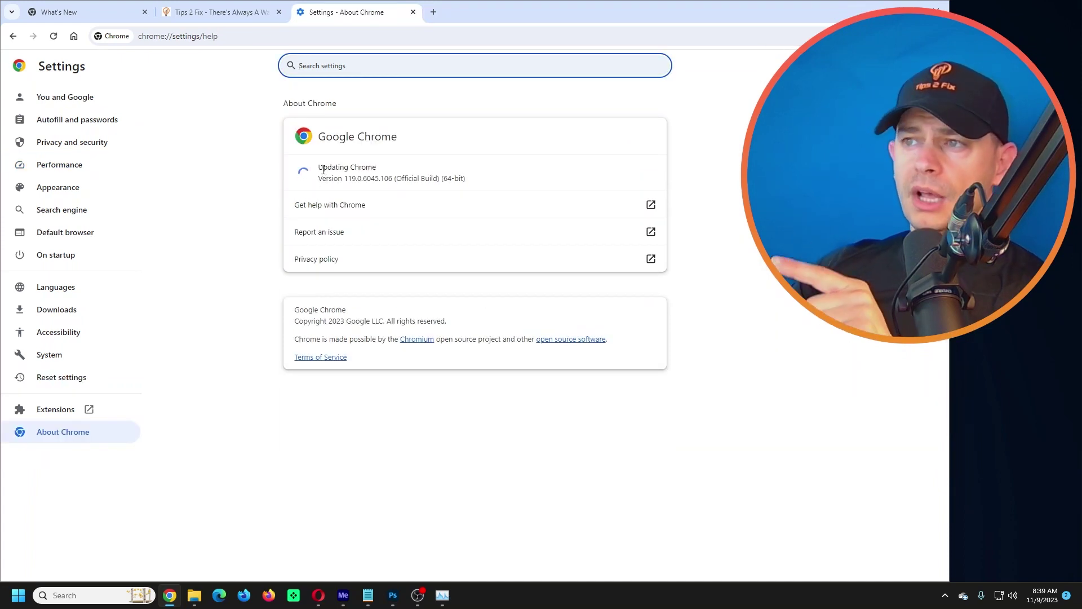
pyautogui.moveTo(323, 170); pyautogui.dragTo(481, 188)
pyautogui.click(508, 179)
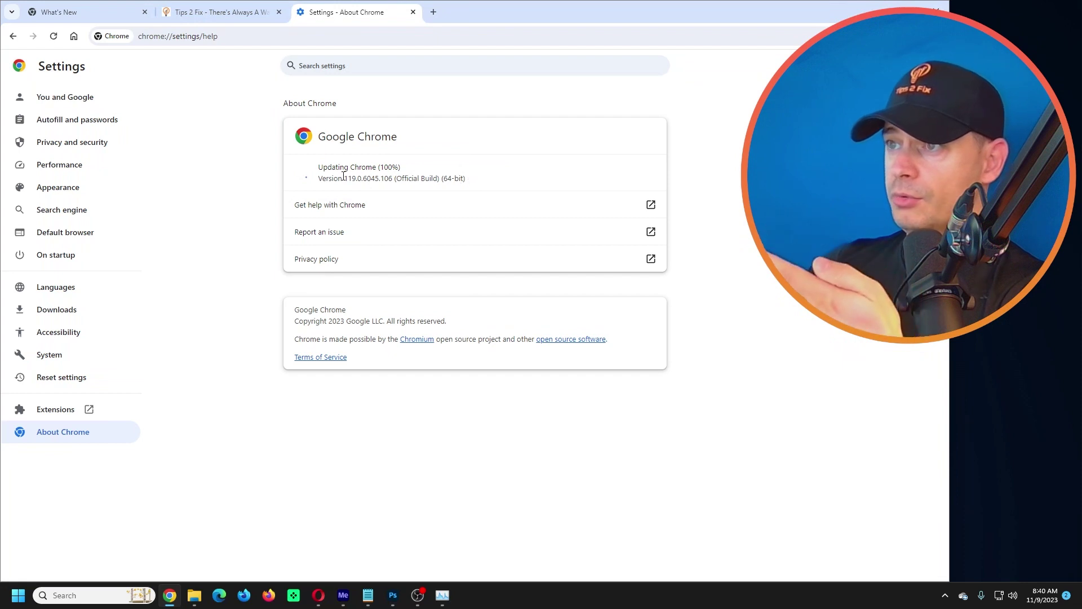
pyautogui.click(683, 71)
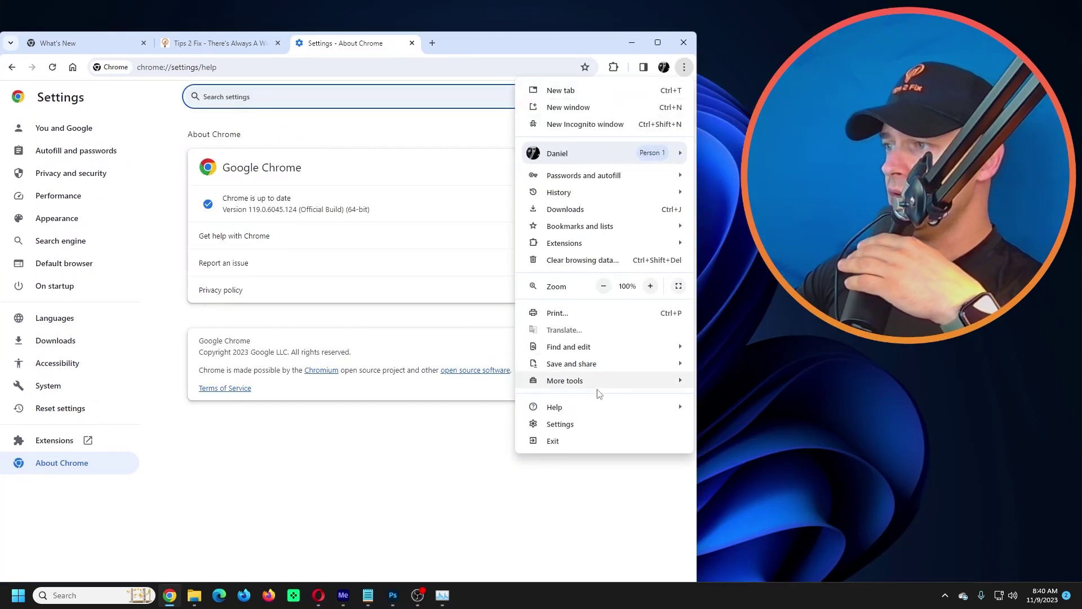
pyautogui.moveTo(565, 381)
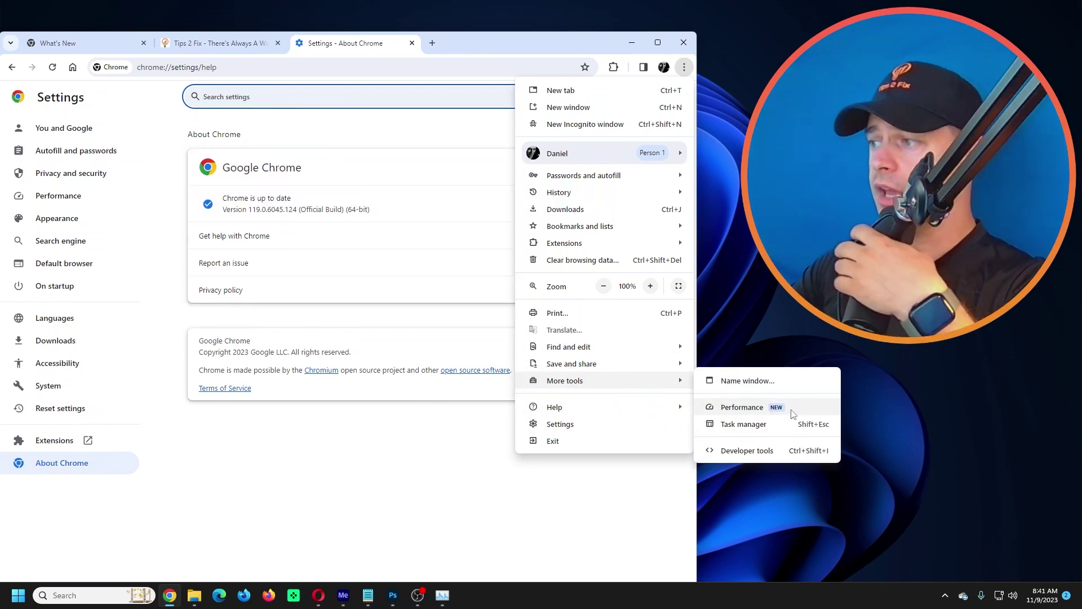
# - Switch Memory Saver on in Performance settings and close the settings window
pyautogui.click(777, 414)
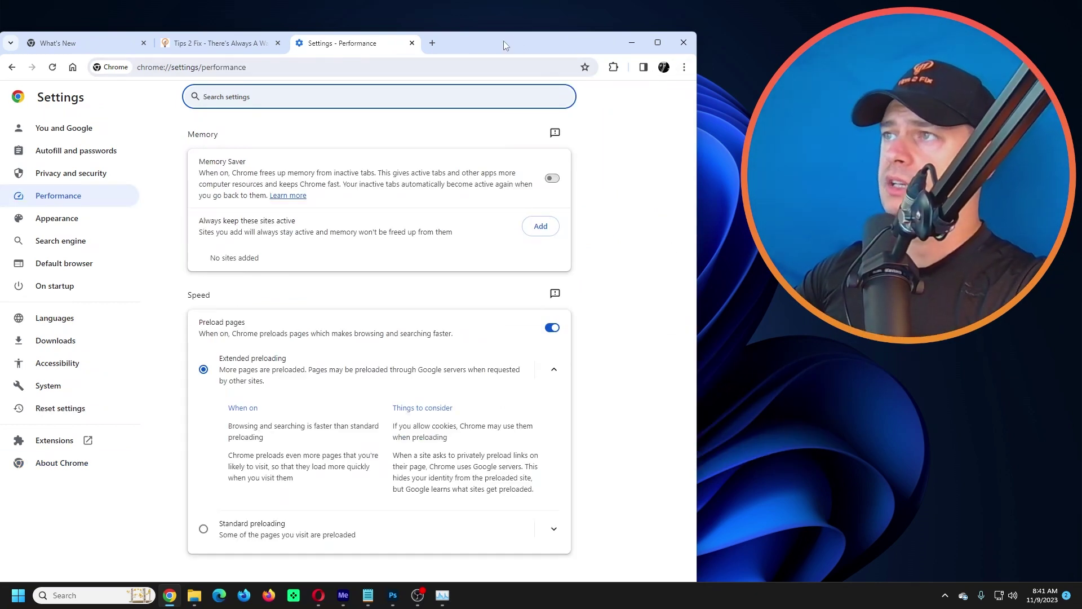
pyautogui.click(550, 181)
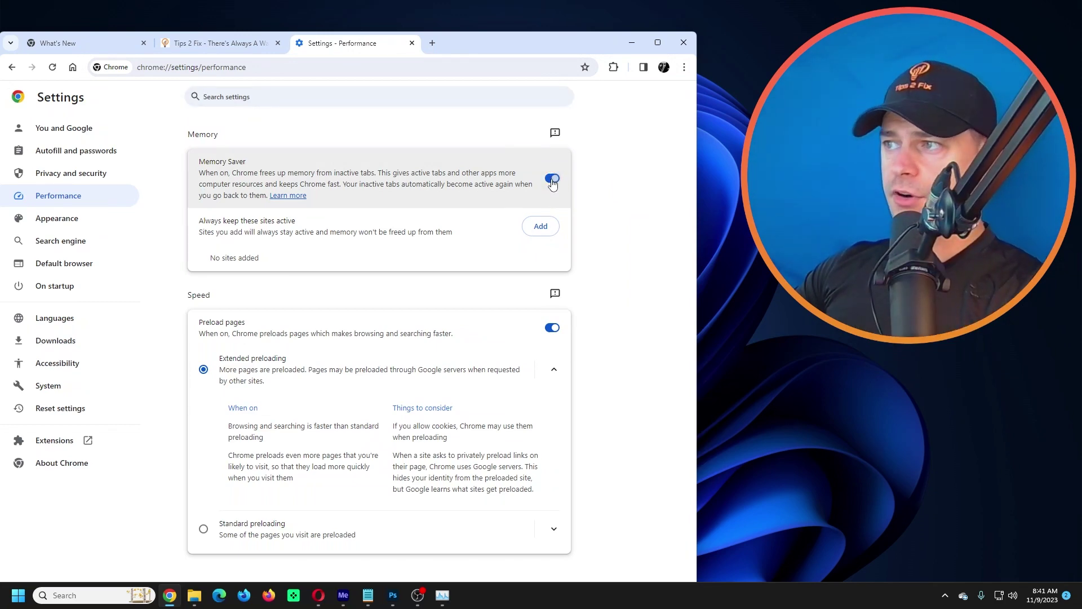
pyautogui.click(689, 35)
# - Load the Tips 2 Fix homepage (tips2fix.com) in a fresh, repositioned Chrome window
pyautogui.click(169, 594)
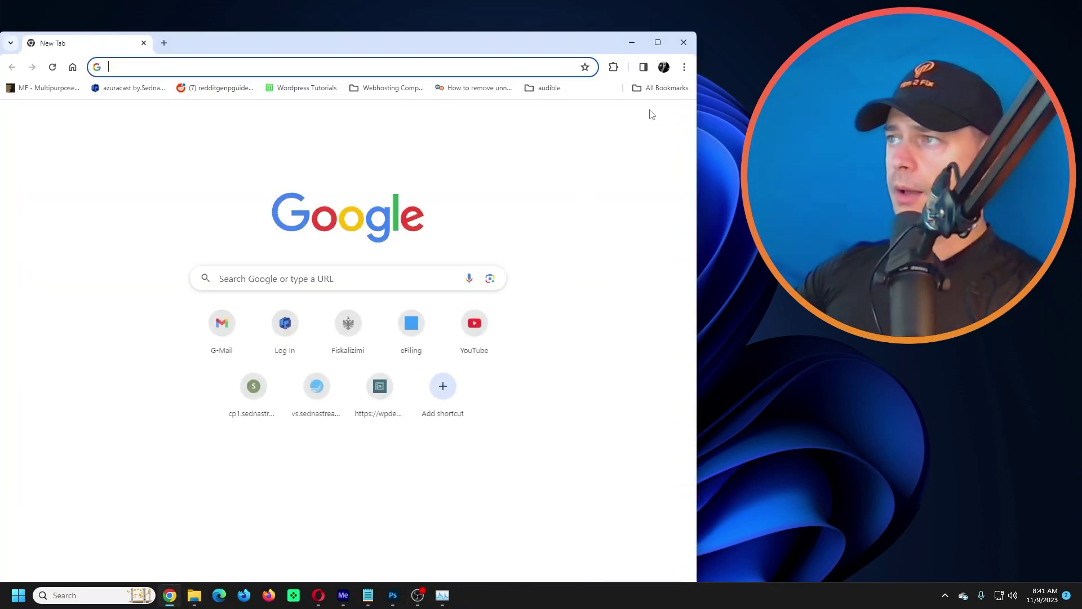
pyautogui.moveTo(549, 41); pyautogui.dragTo(560, 17)
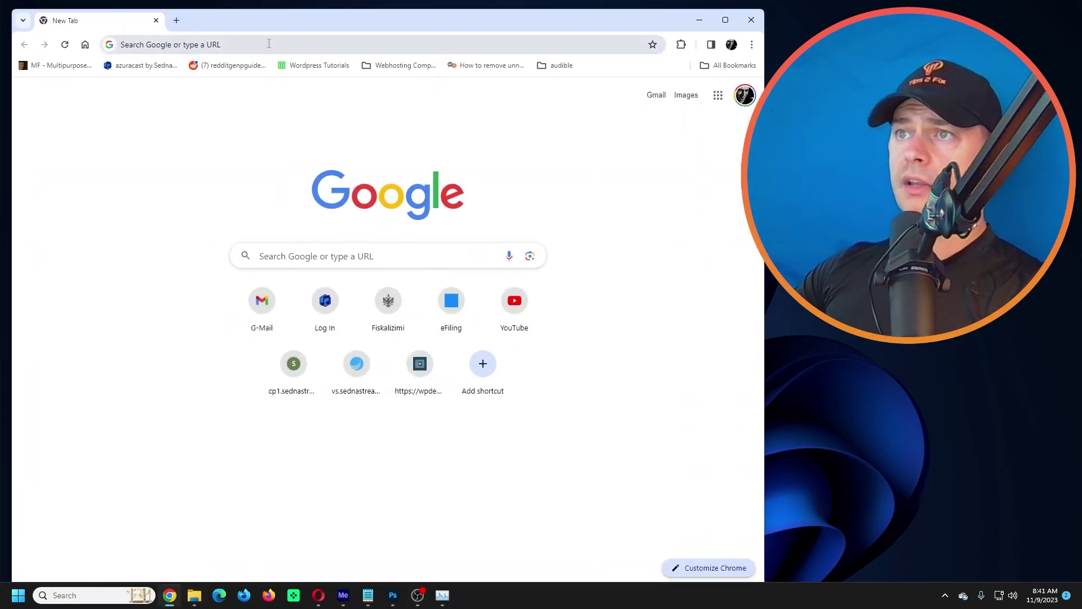
pyautogui.click(262, 44)
pyautogui.write('tip')
pyautogui.press('Return')
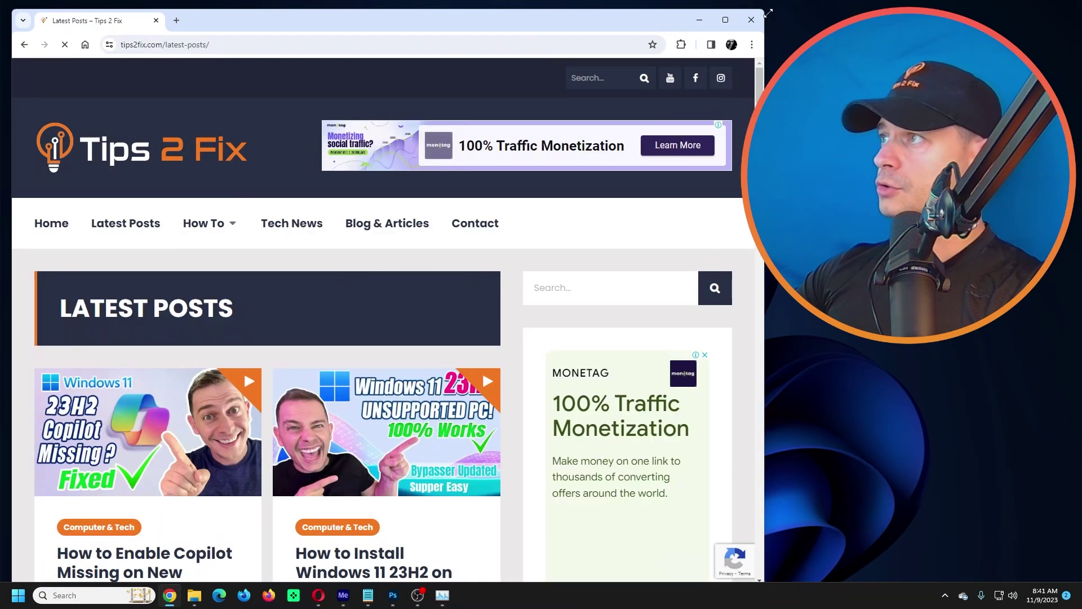
pyautogui.click(126, 157)
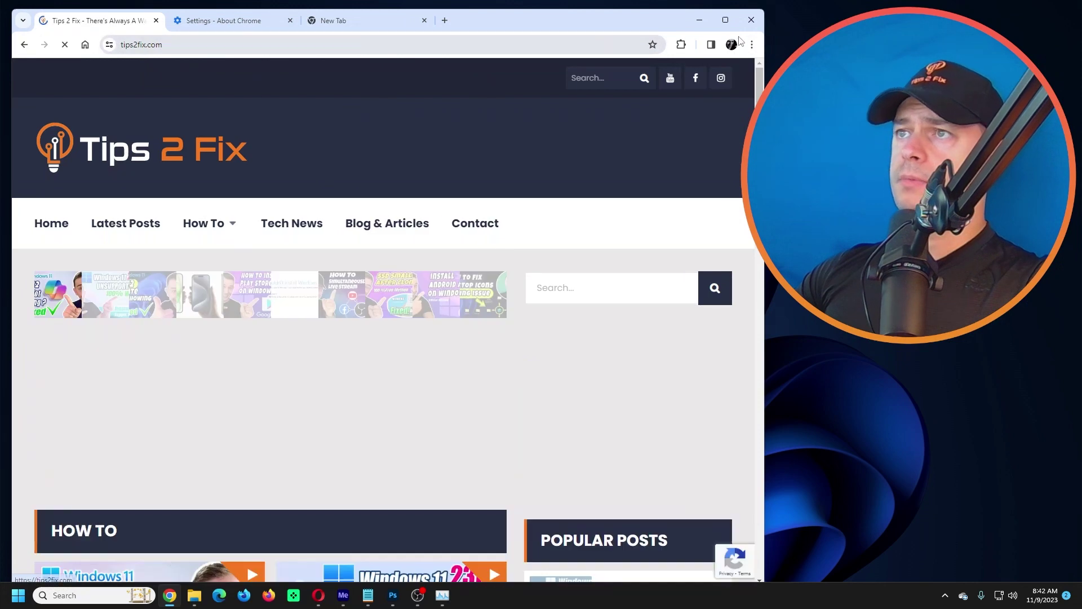
# - Copy the tips2fix.com address and load it in a new Incognito window beside Firefox's private window
pyautogui.click(749, 46)
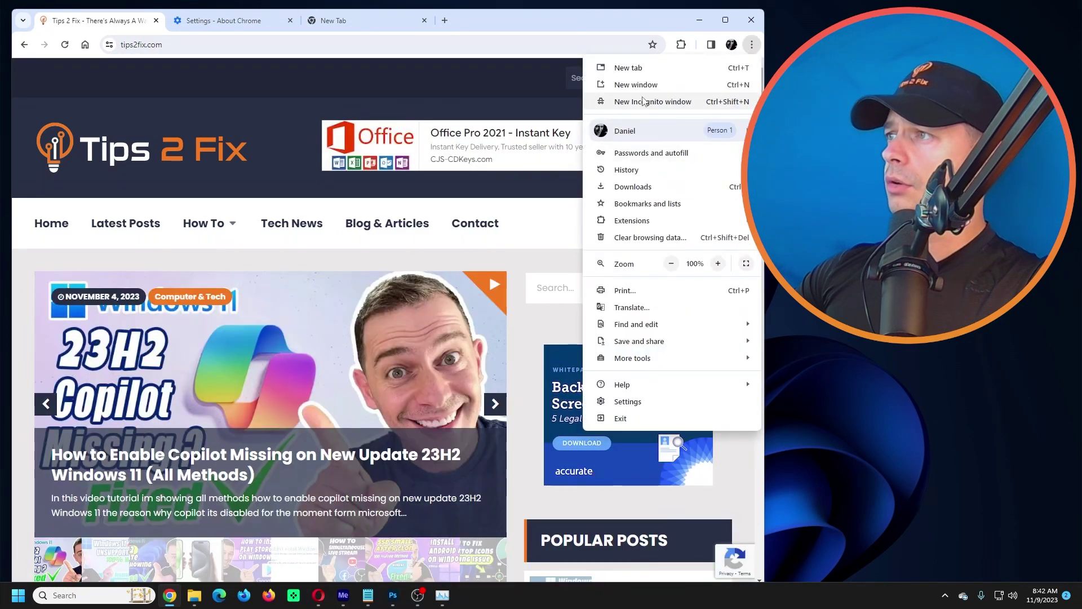
pyautogui.click(182, 44)
pyautogui.rightClick(181, 41)
pyautogui.press('Escape')
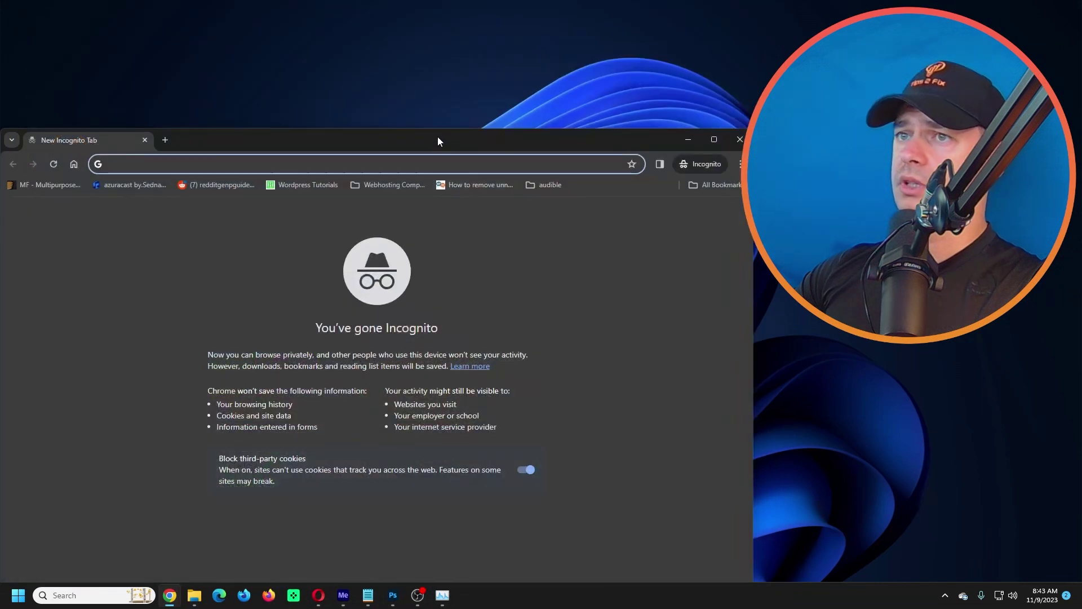
pyautogui.write('https://tips2fix.com/')
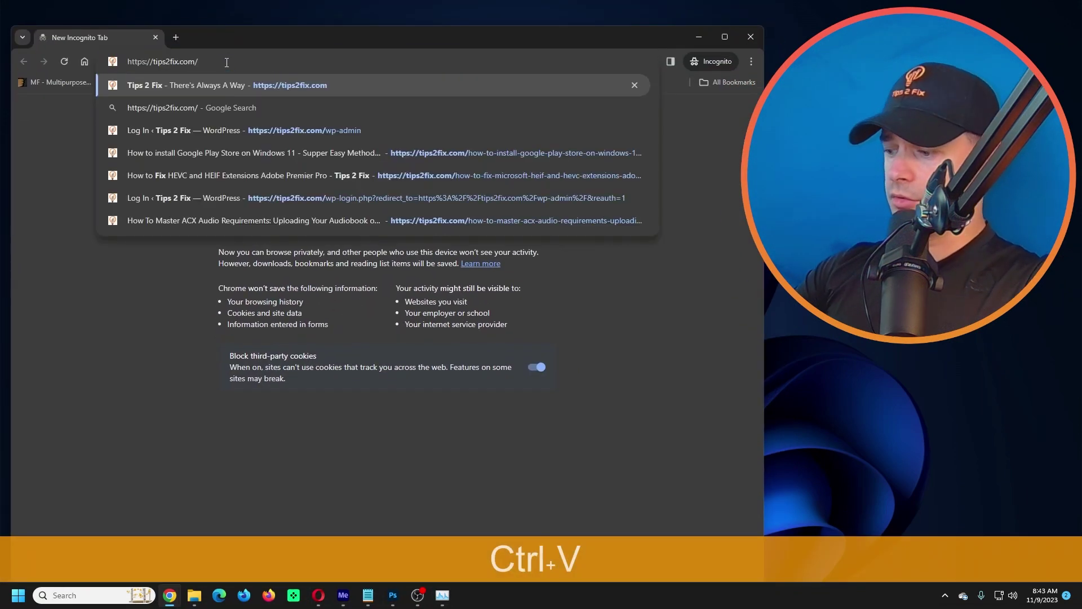
pyautogui.press('Return')
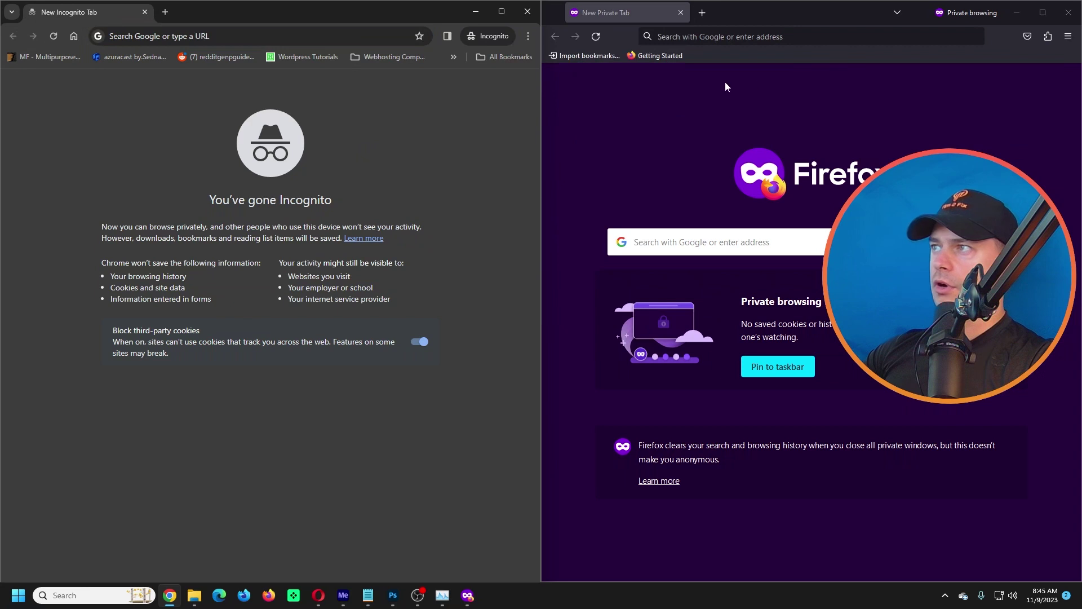
# - Load tips2fix.com in both the Chrome Incognito window and the Firefox private window
pyautogui.click(725, 87)
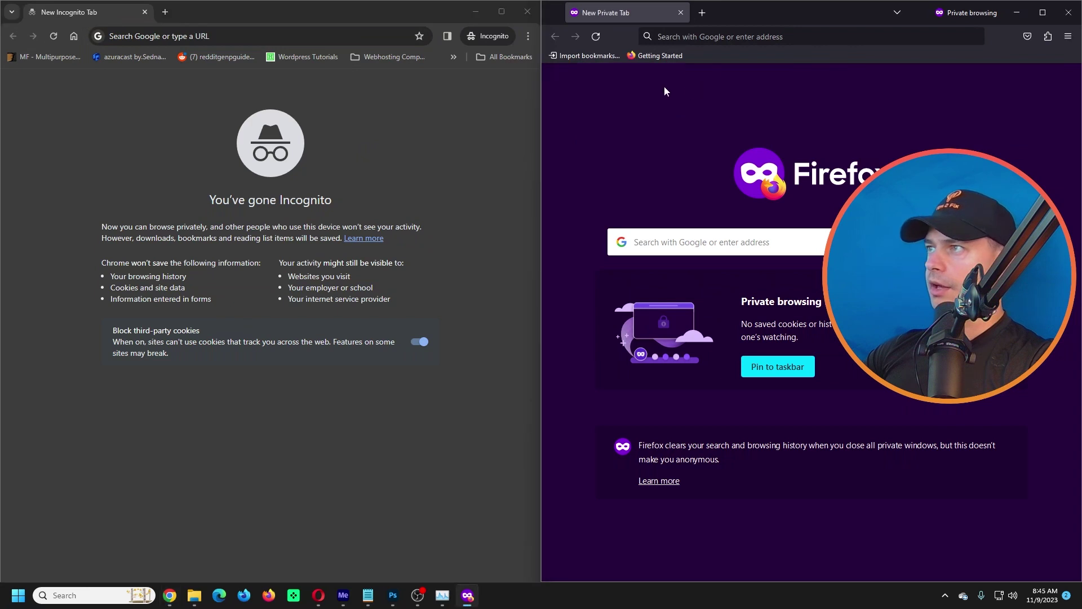
pyautogui.click(252, 37)
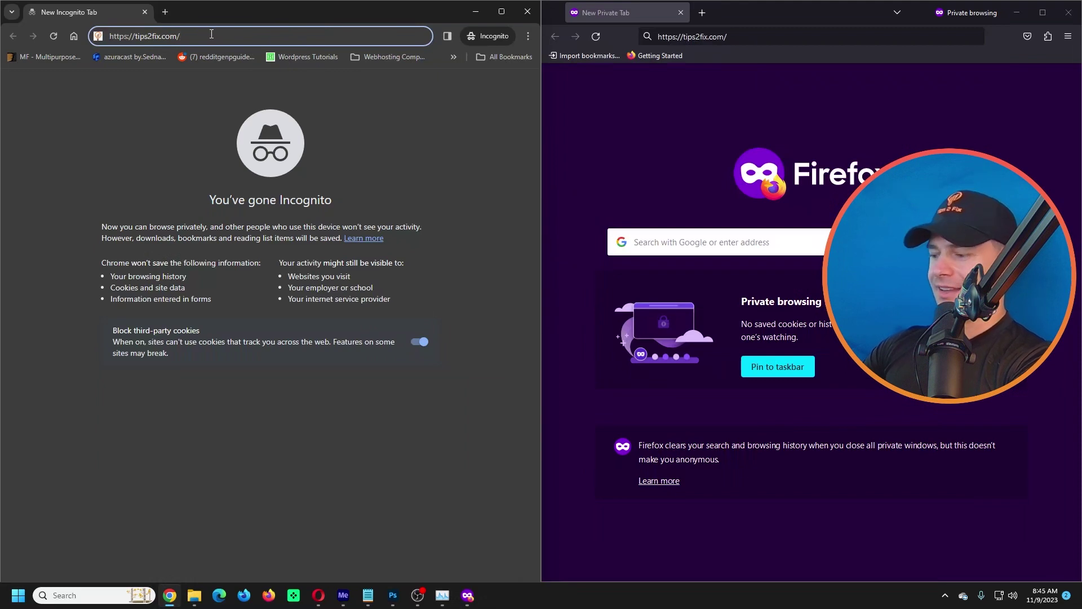
pyautogui.press('Return')
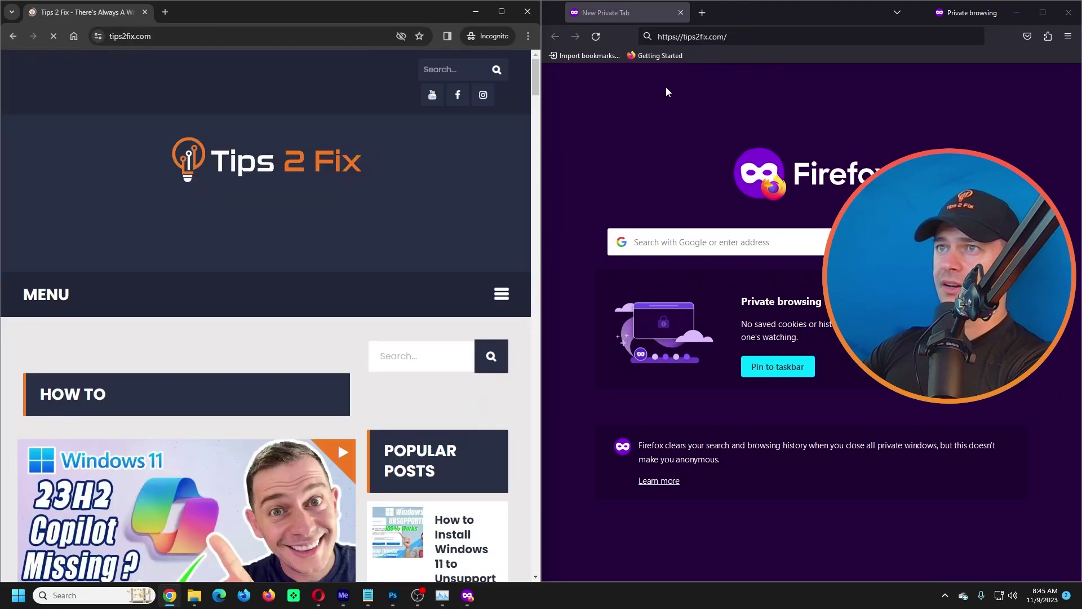
pyautogui.click(778, 39)
pyautogui.press('Return')
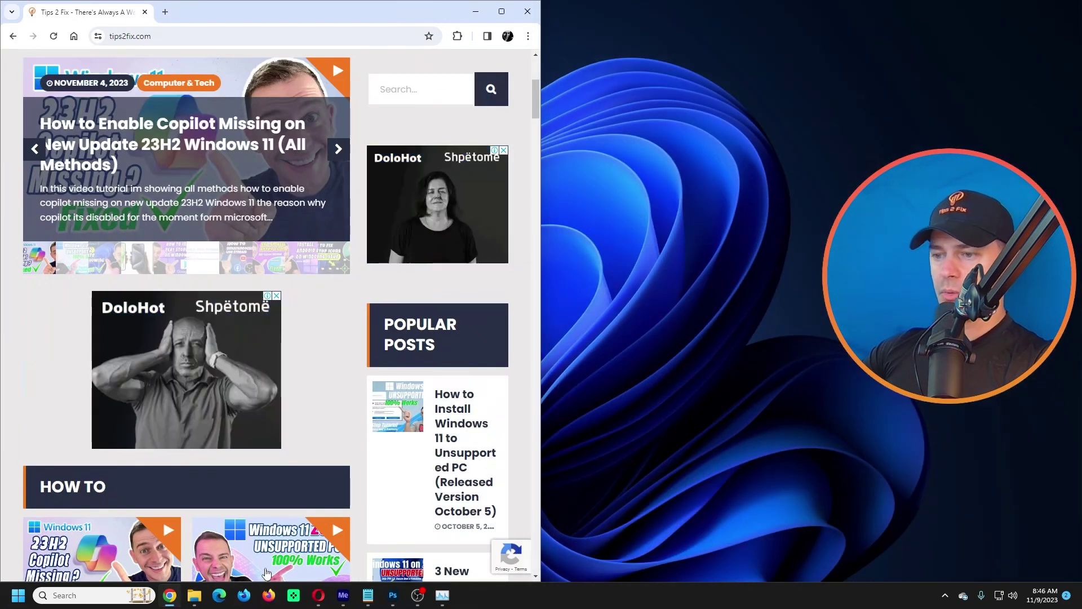
# - Load tips2fix.com in Opera on the right half and in a new Chrome tab
pyautogui.click(318, 595)
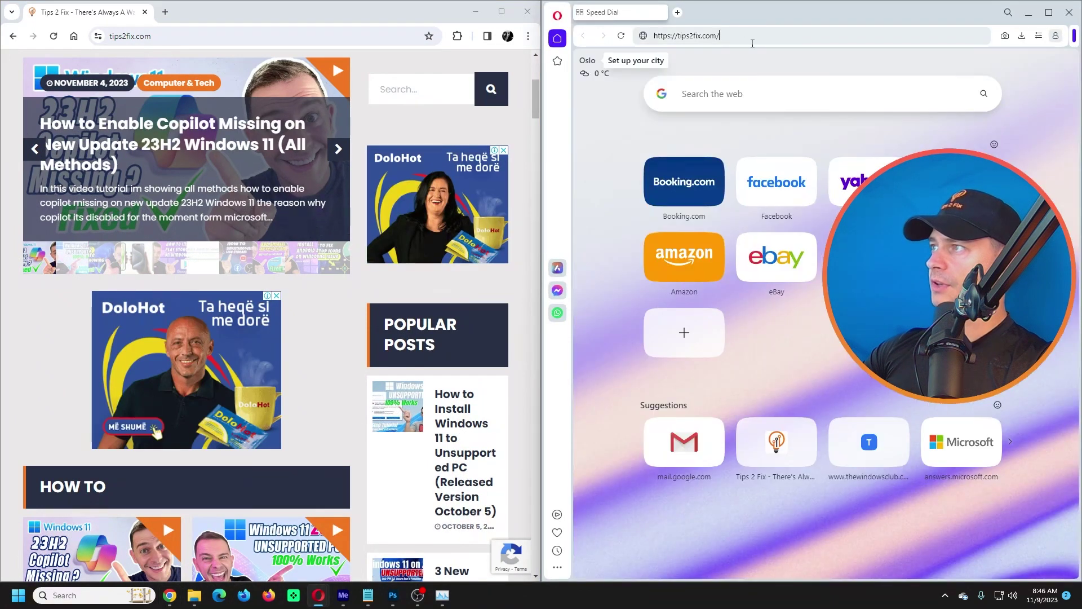
pyautogui.press('Return')
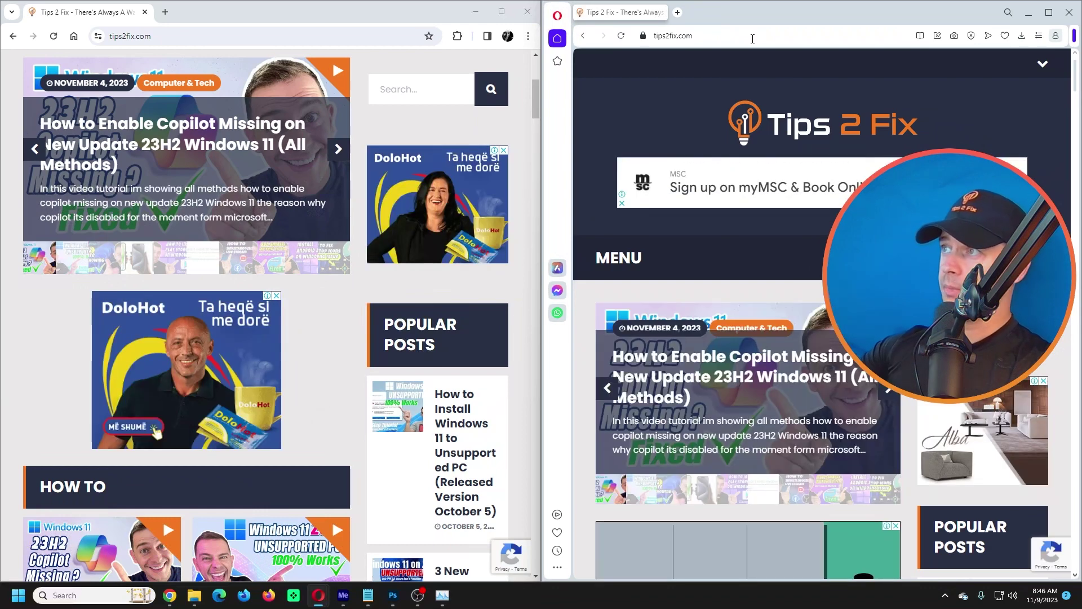
pyautogui.click(165, 12)
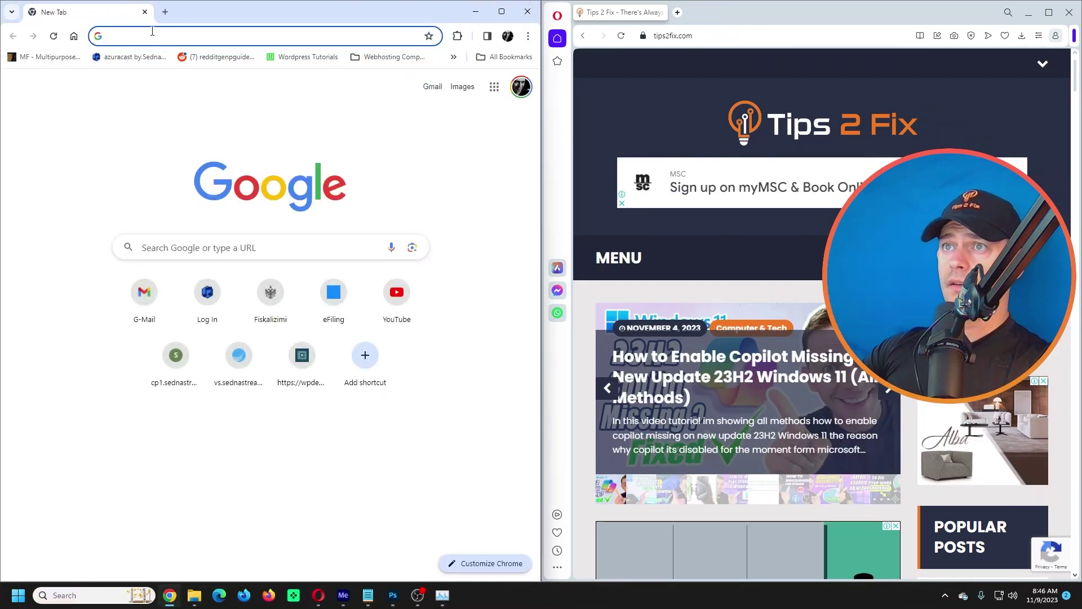
pyautogui.rightClick(145, 35)
pyautogui.click(186, 130)
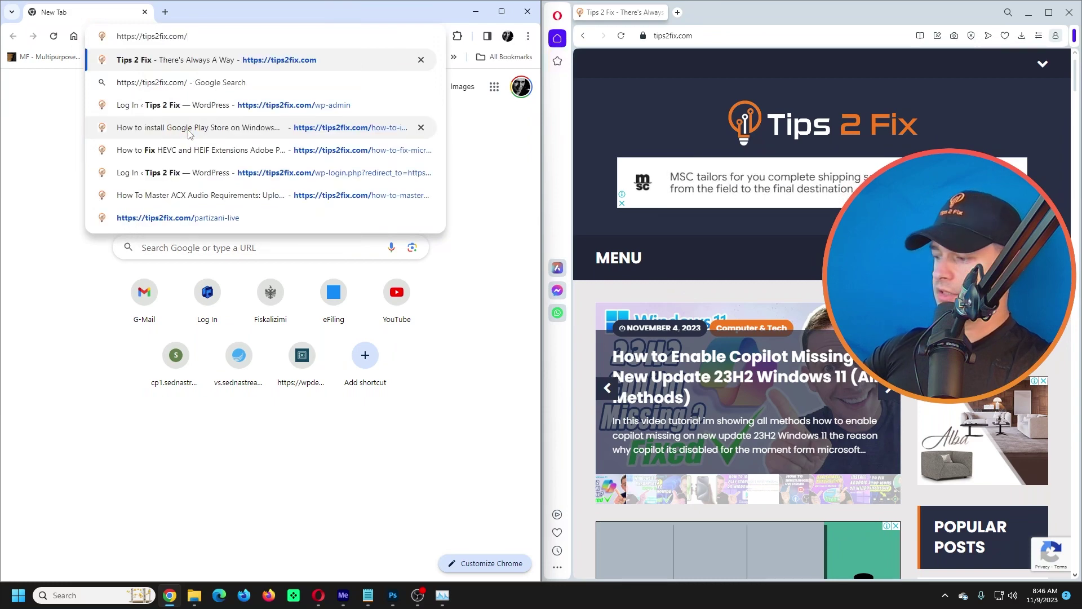
pyautogui.press('Return')
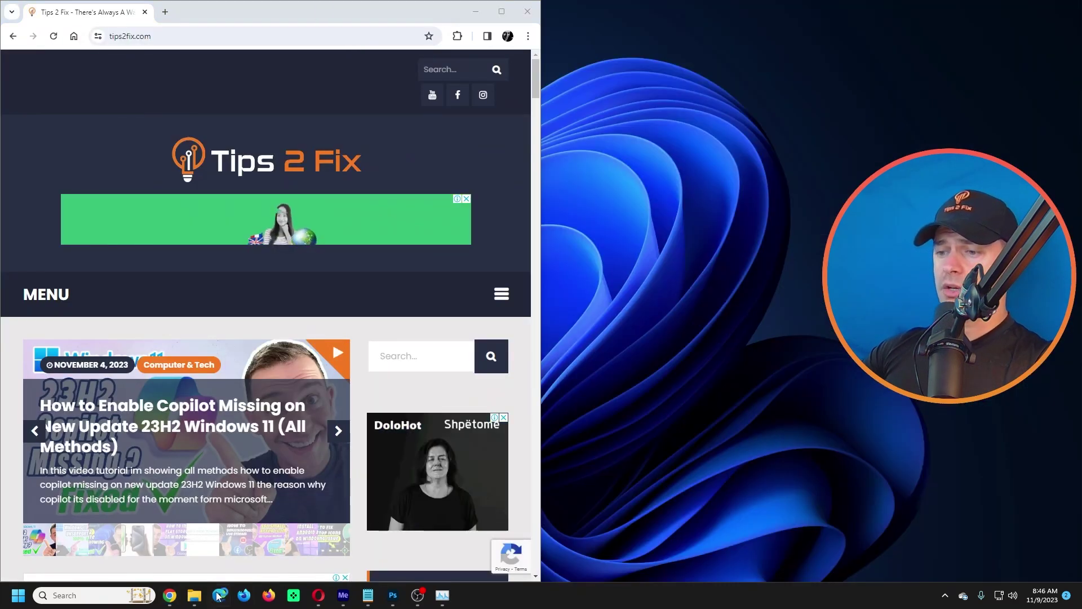
# - Launch Microsoft Edge beside Chrome and load tips2fix.com there too
pyautogui.click(220, 595)
pyautogui.write('https://tips2fix.com/')
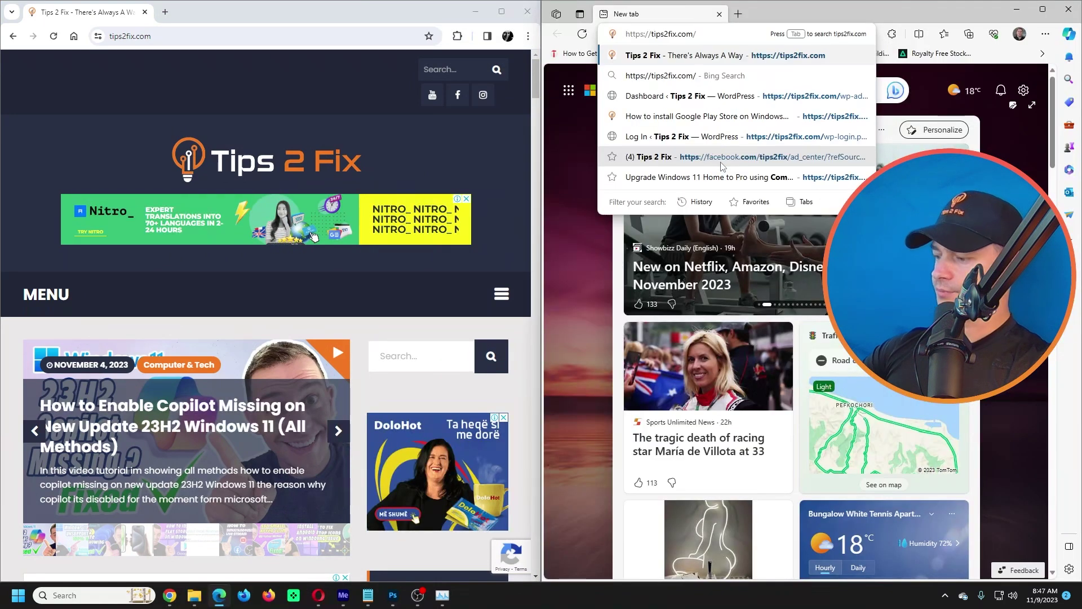
pyautogui.press('Return')
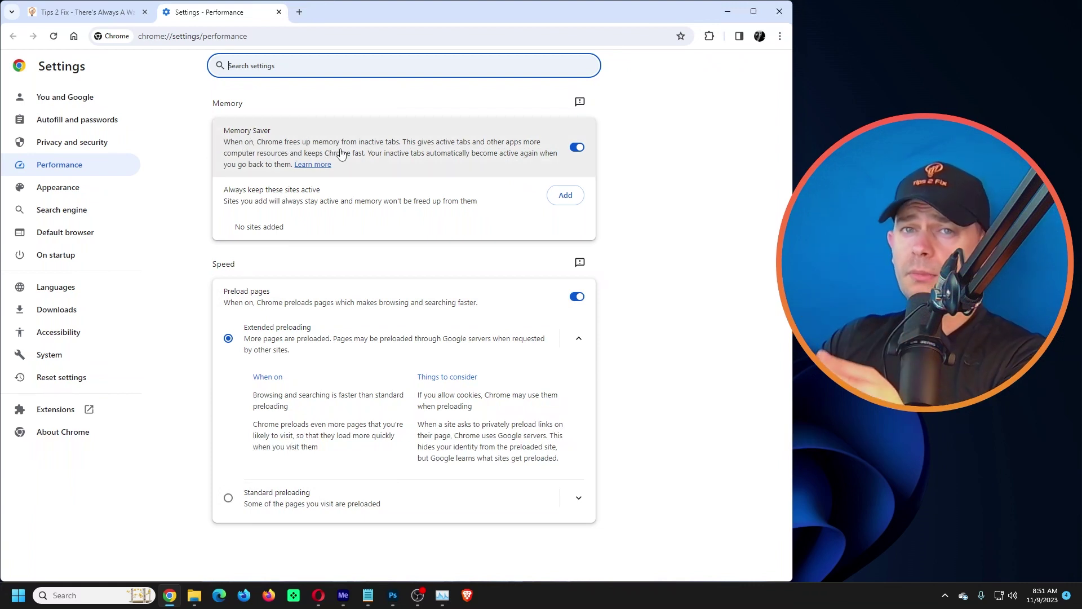
# - Add two blank new tabs and dismiss the address-bar suggestions
pyautogui.click(298, 12)
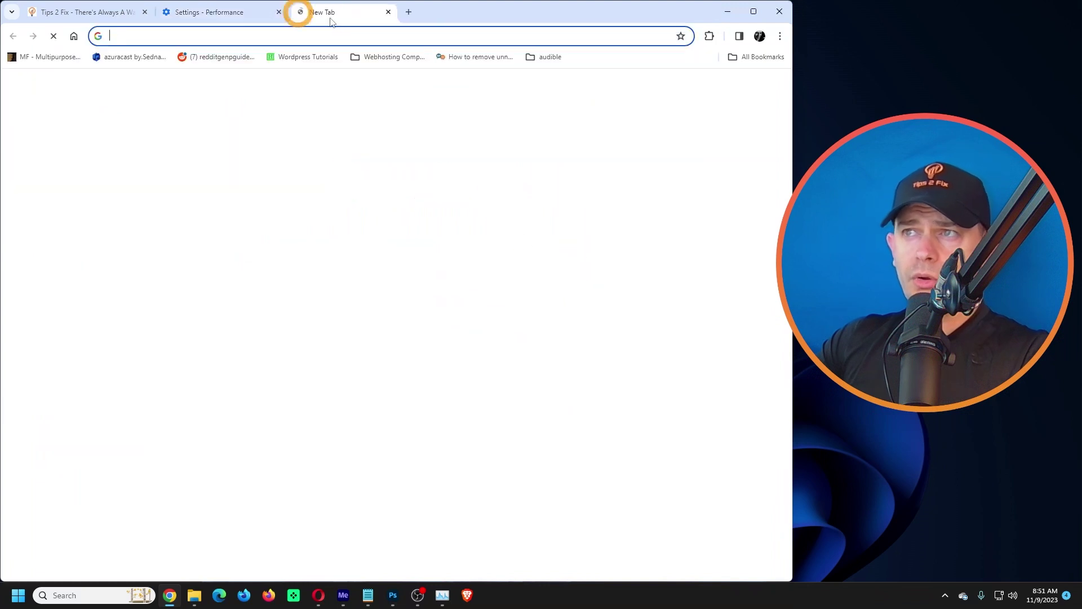
pyautogui.click(430, 11)
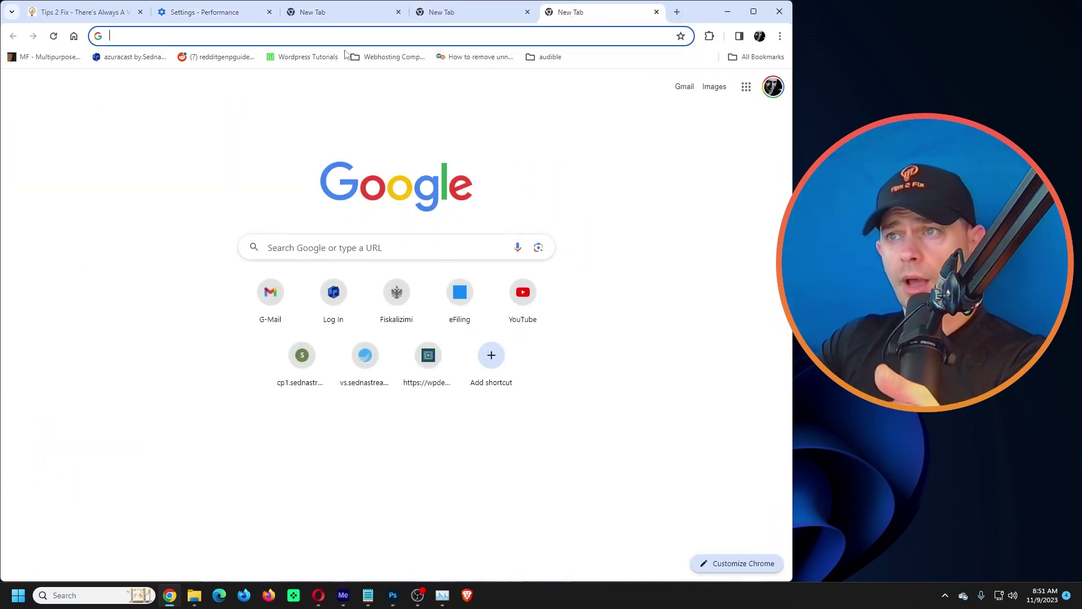
pyautogui.click(363, 36)
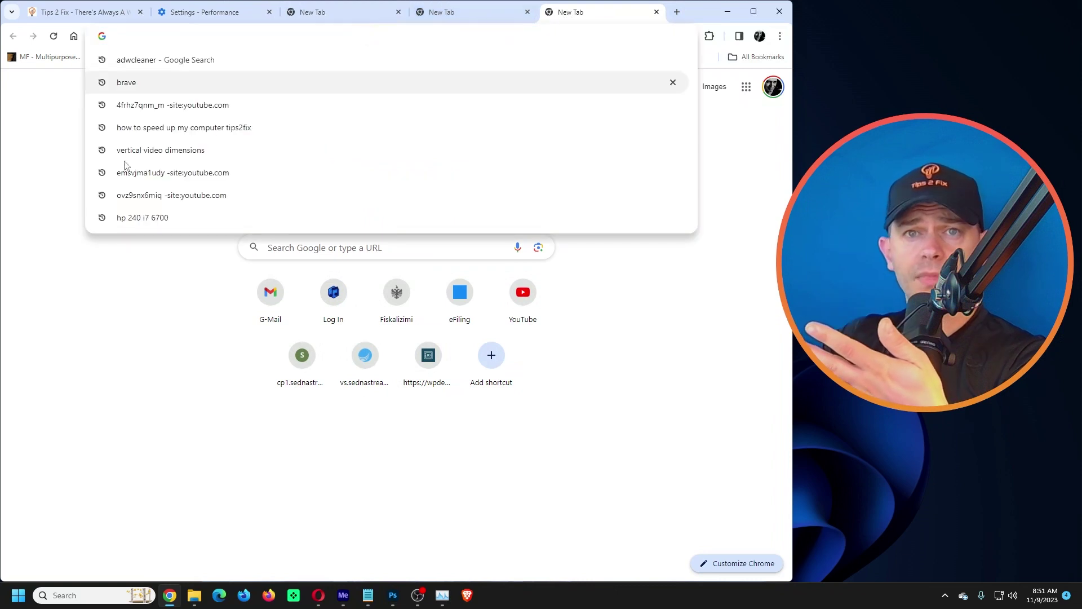
pyautogui.click(92, 296)
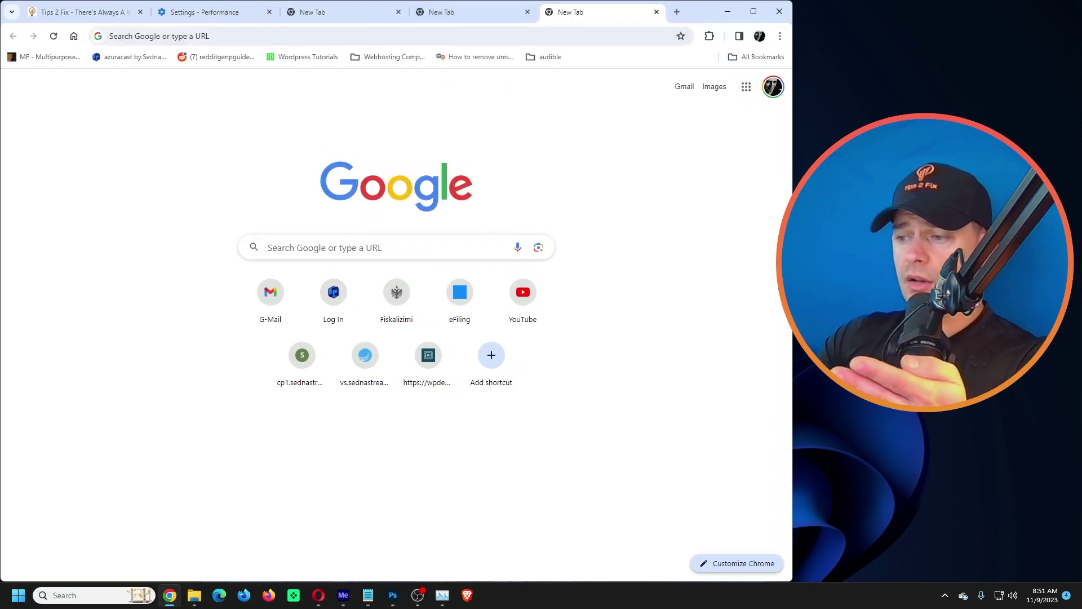
# - Compare Task Manager's memory view while switching between the Performance settings tab and blank tabs
pyautogui.click(442, 596)
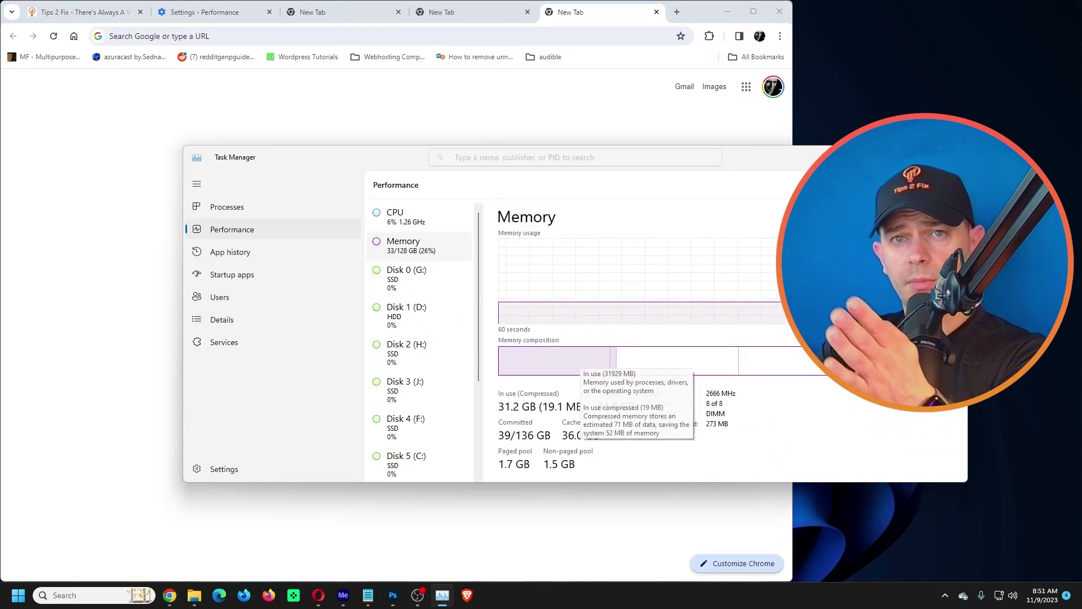
pyautogui.click(363, 110)
pyautogui.click(229, 17)
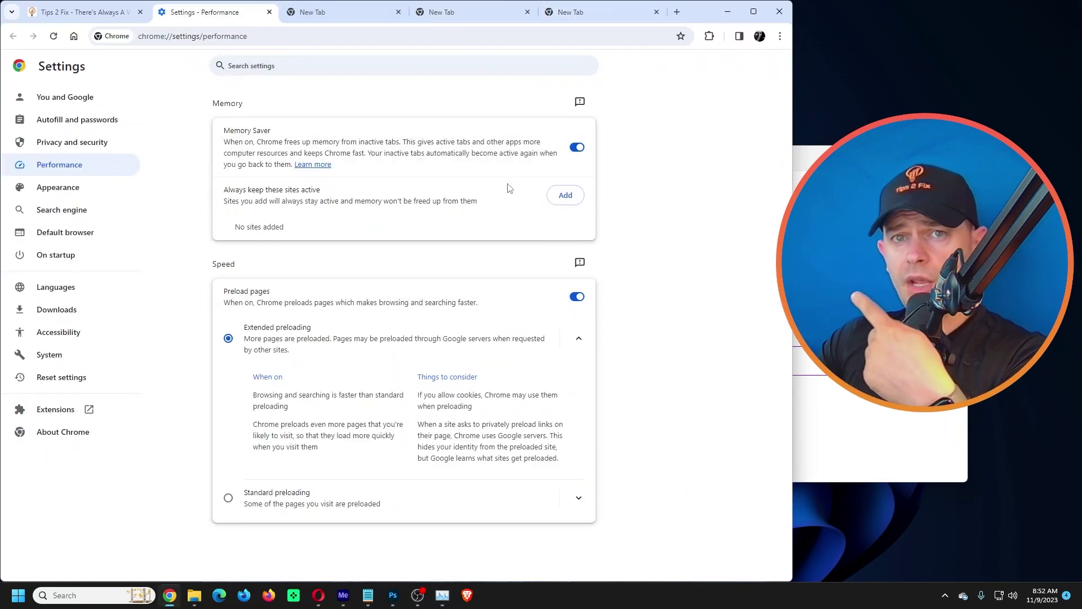
pyautogui.click(458, 17)
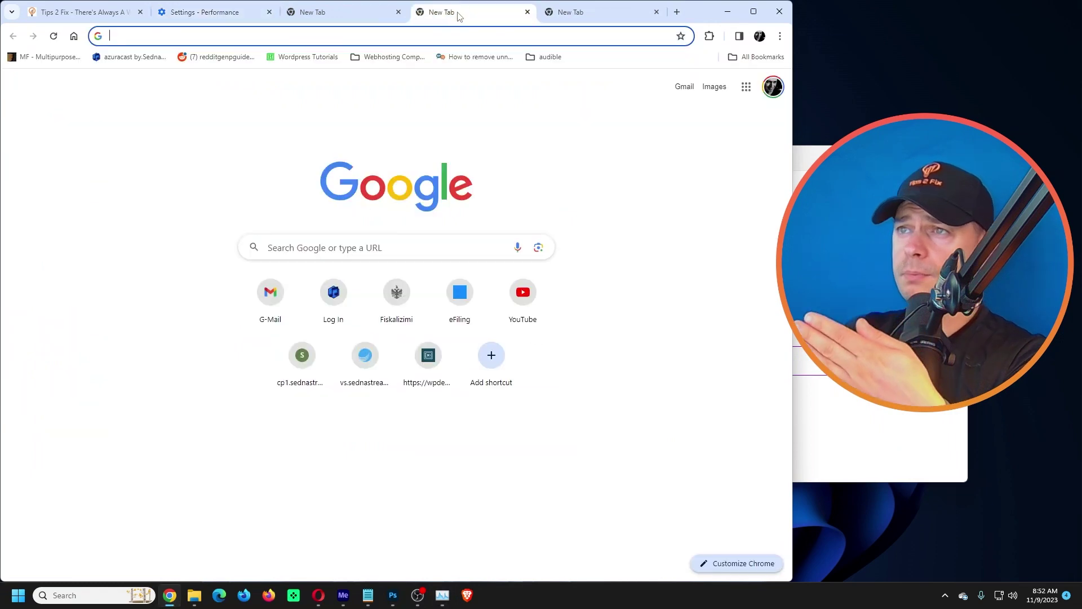
pyautogui.hotkey('alt', 'Tab')
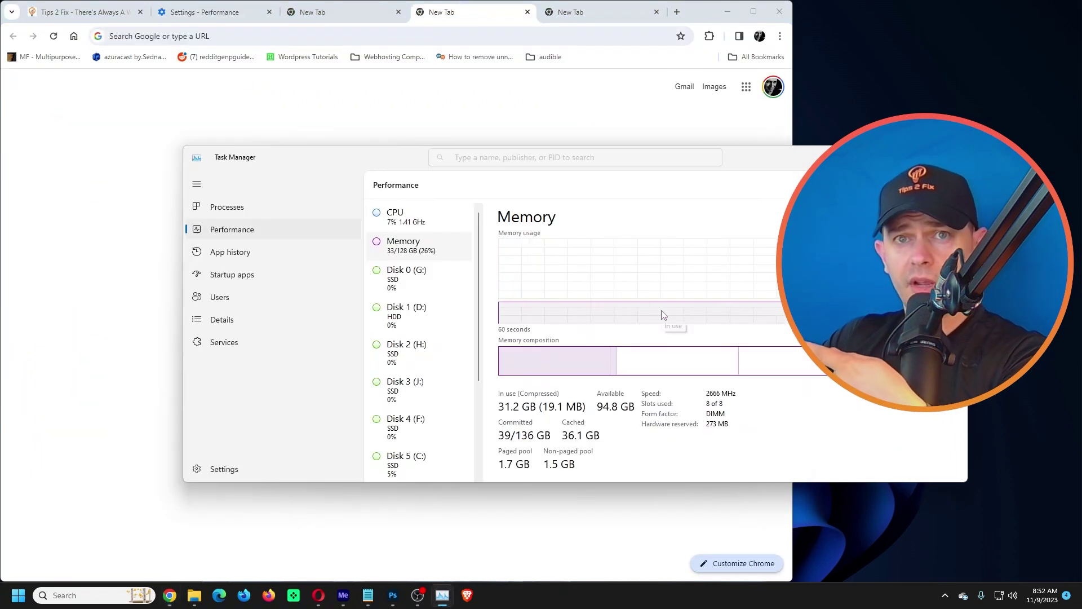
pyautogui.click(210, 12)
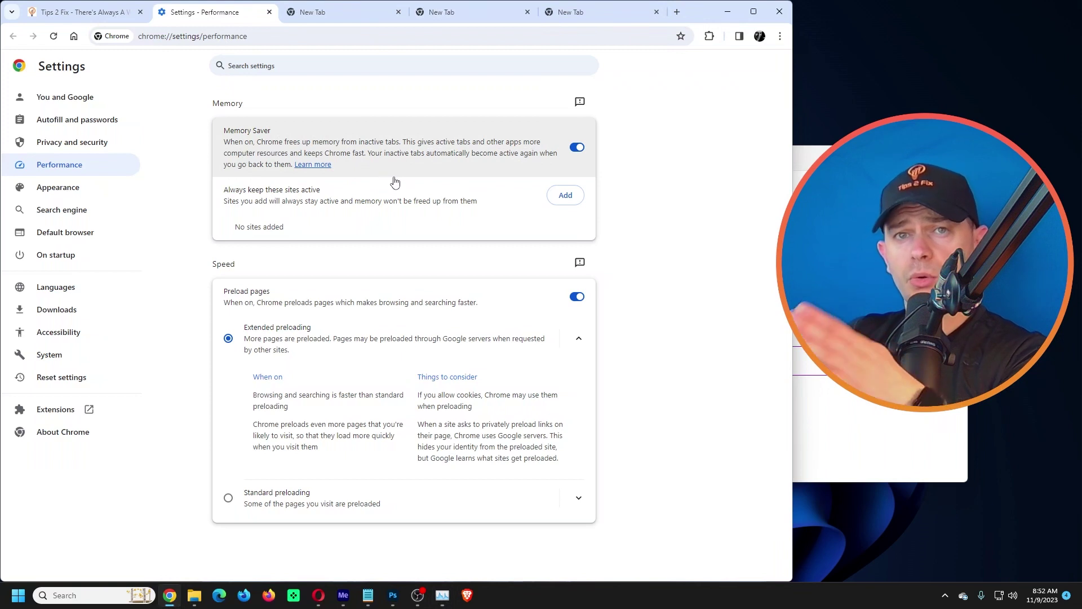
pyautogui.click(334, 13)
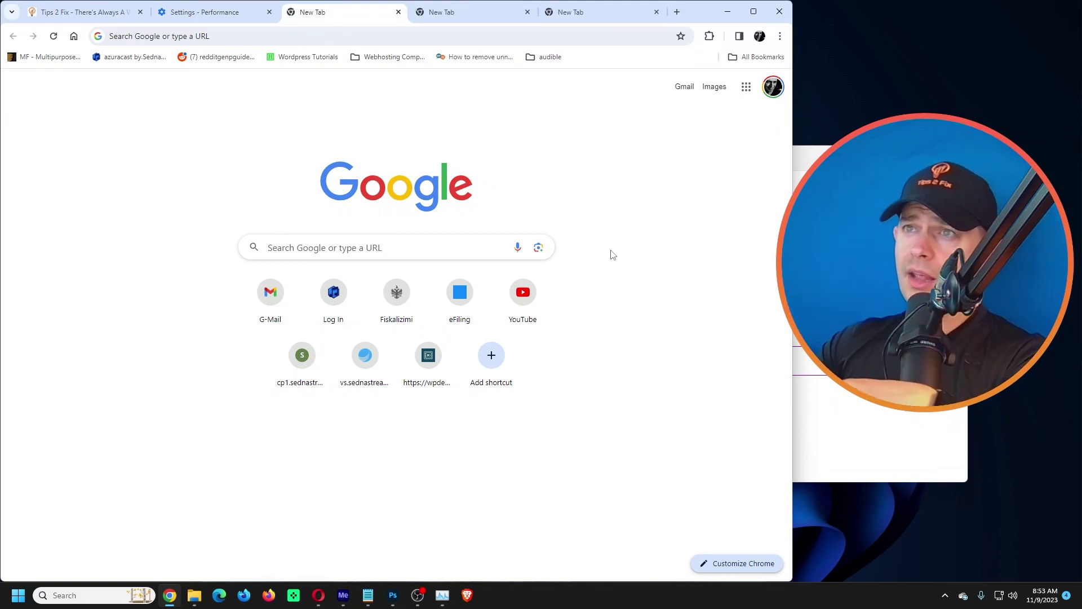
# - Select Standard preloading instead of Extended in the Performance settings
pyautogui.click(204, 12)
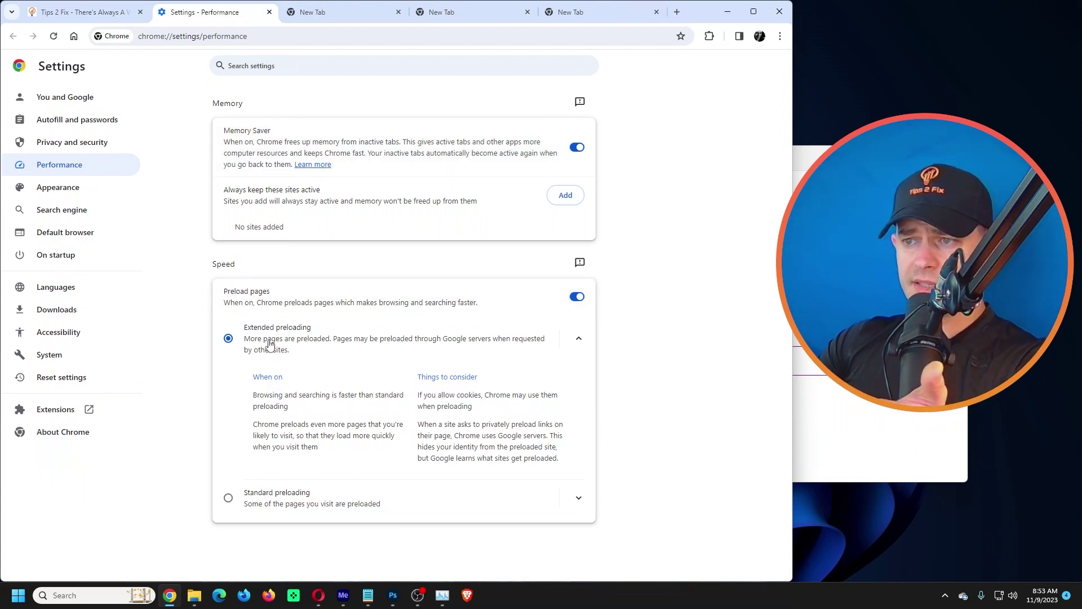
pyautogui.click(227, 500)
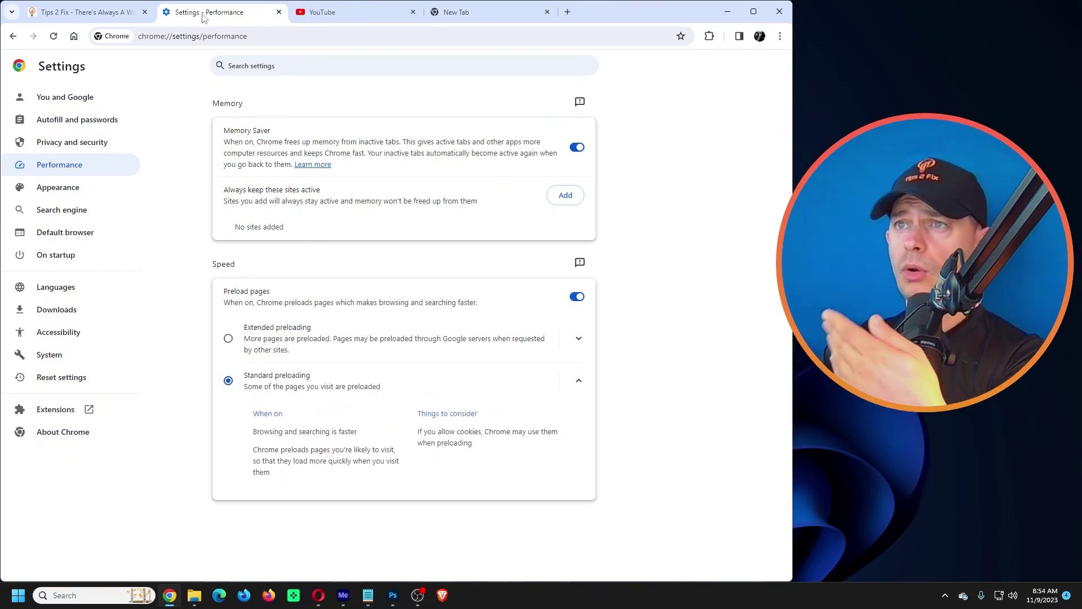
pyautogui.click(464, 14)
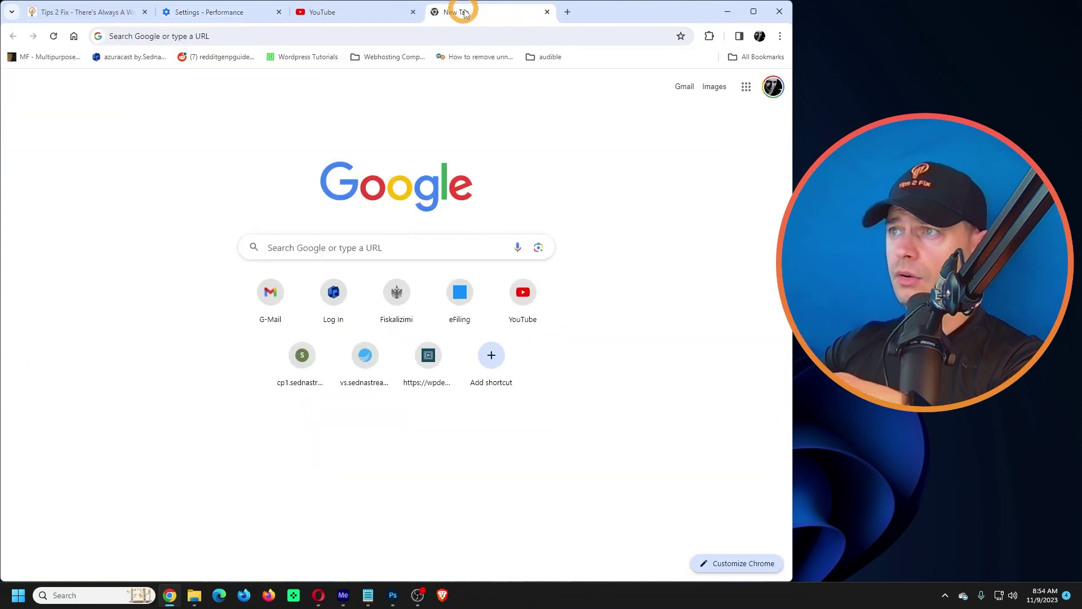
pyautogui.click(216, 12)
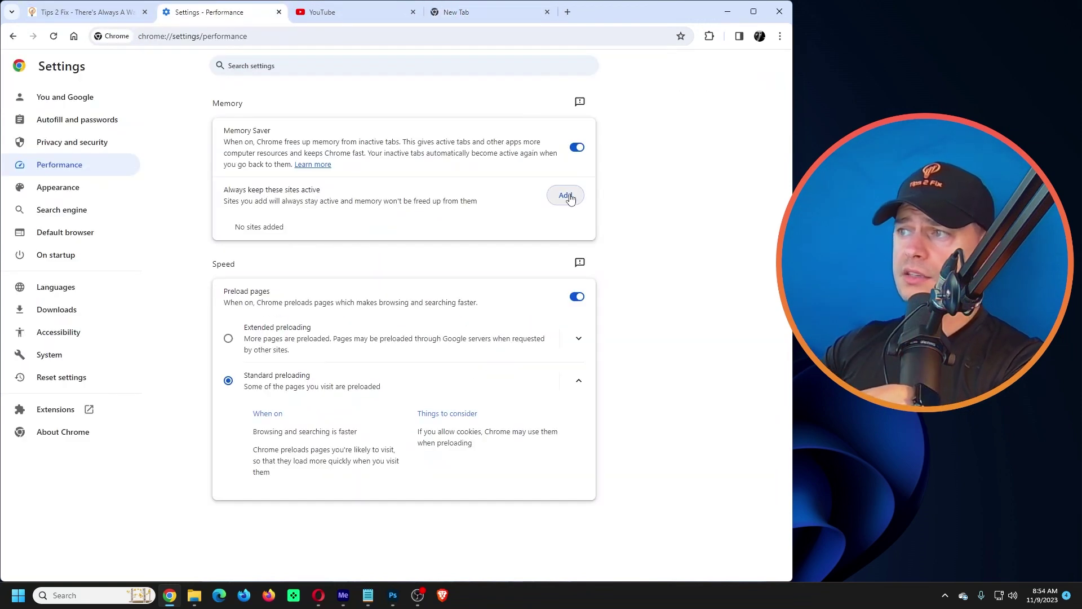
pyautogui.click(565, 196)
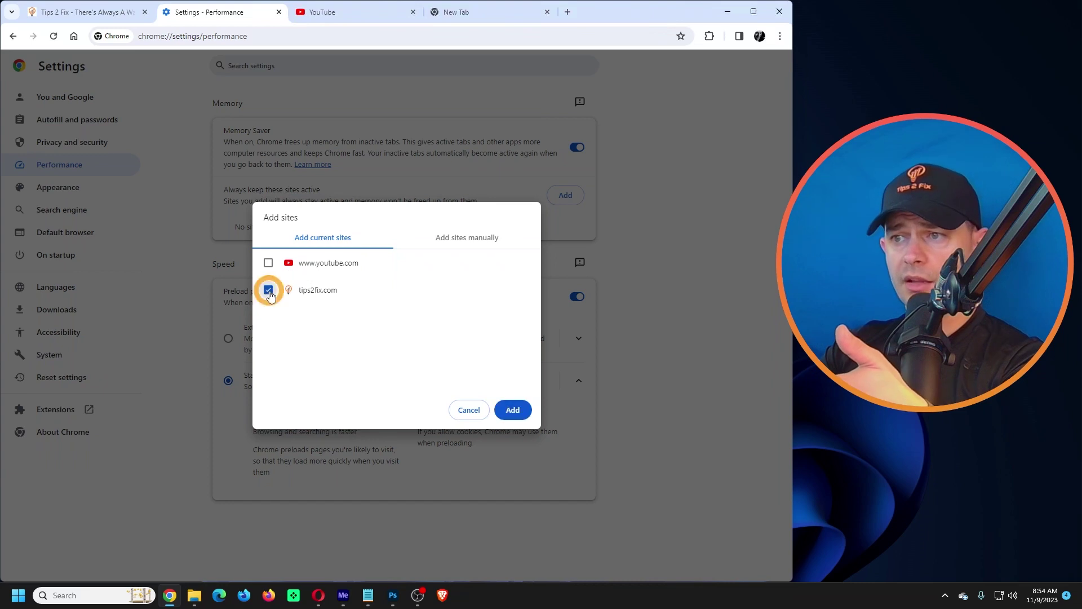
pyautogui.click(514, 411)
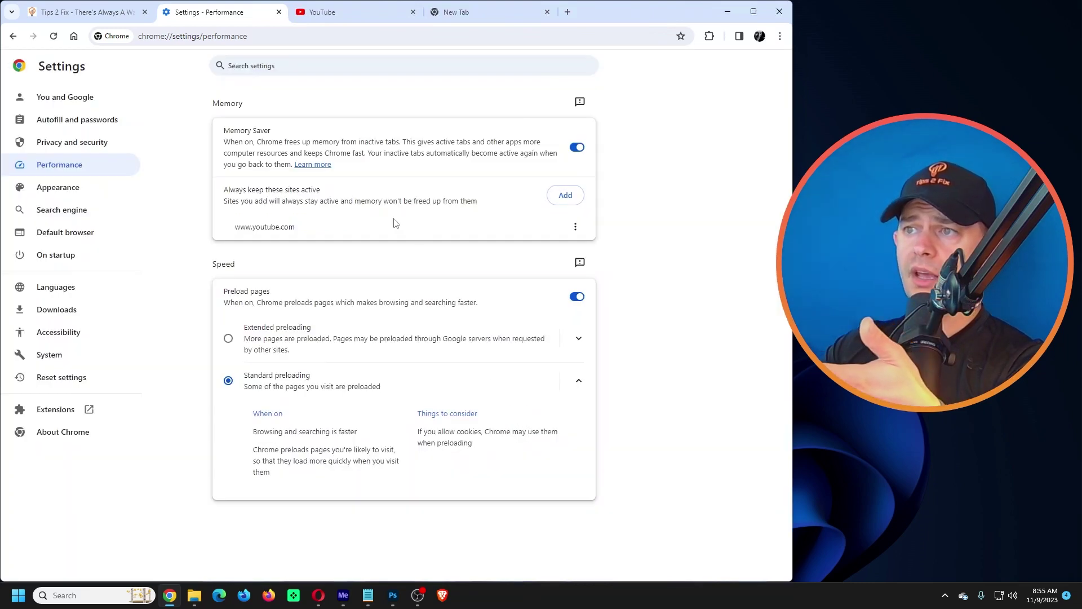
# - Add tips2fix.com as an always-active site, then remove it again via its entry menu
pyautogui.click(565, 195)
pyautogui.click(467, 238)
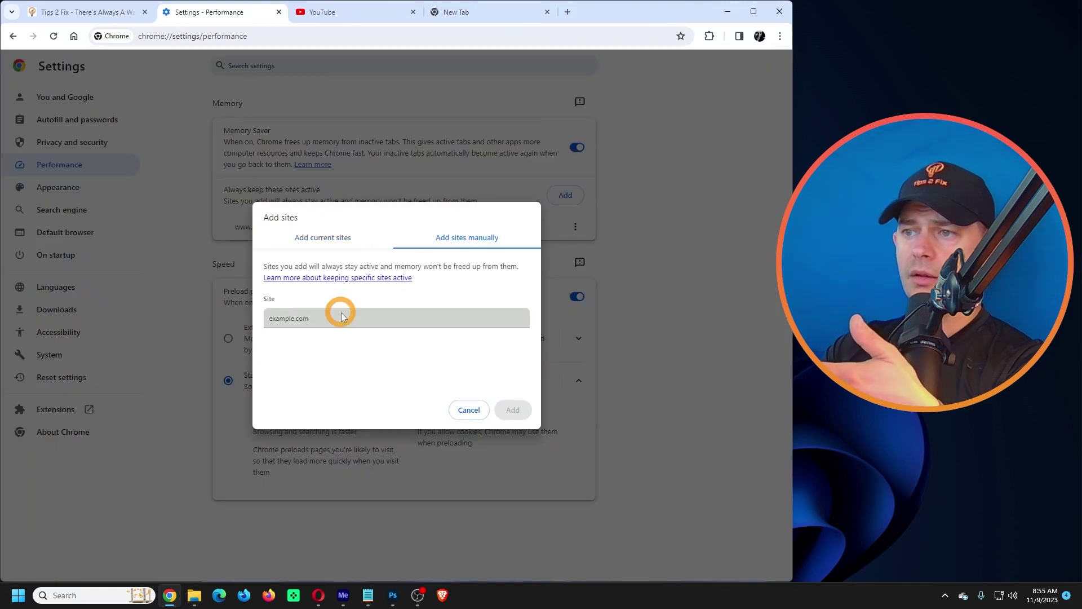
pyautogui.click(306, 240)
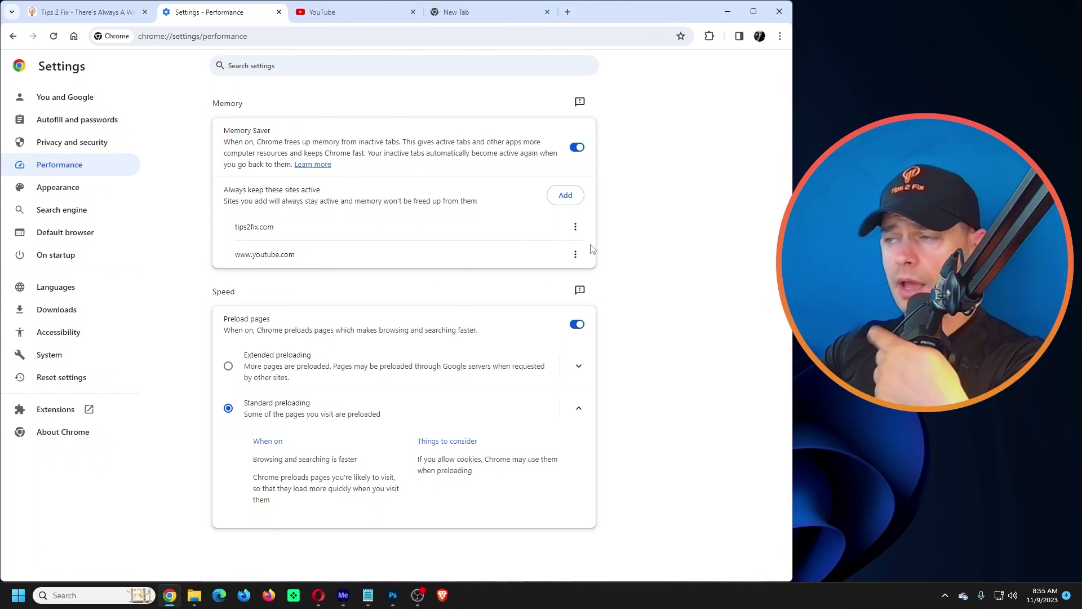
pyautogui.click(575, 227)
pyautogui.click(529, 253)
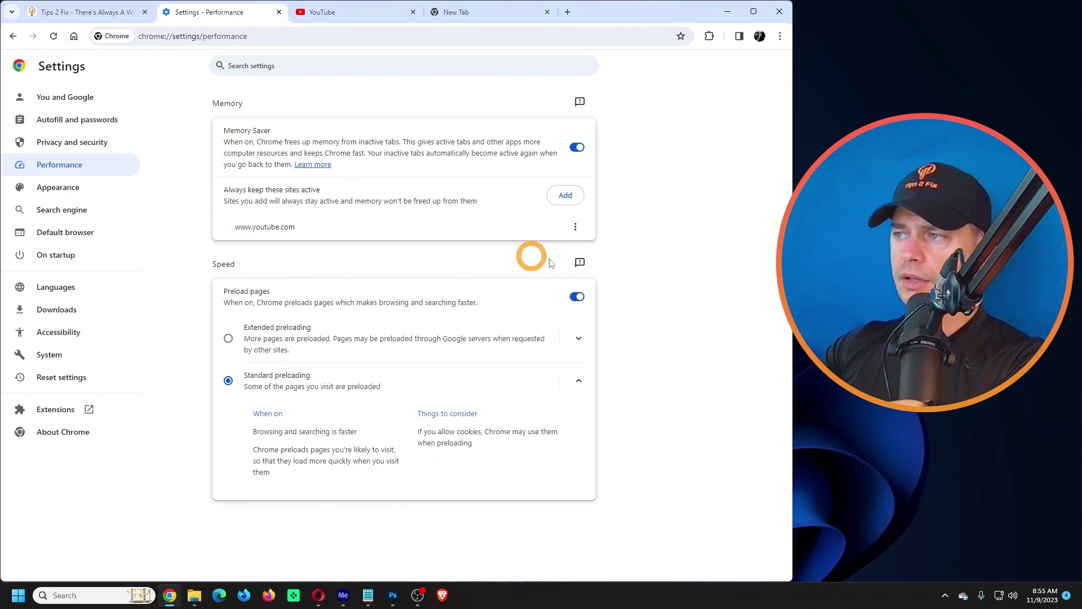
# - View the June 2021 Community Guidelines strike warning in YouTube Studio and return to the dashboard
pyautogui.click(575, 226)
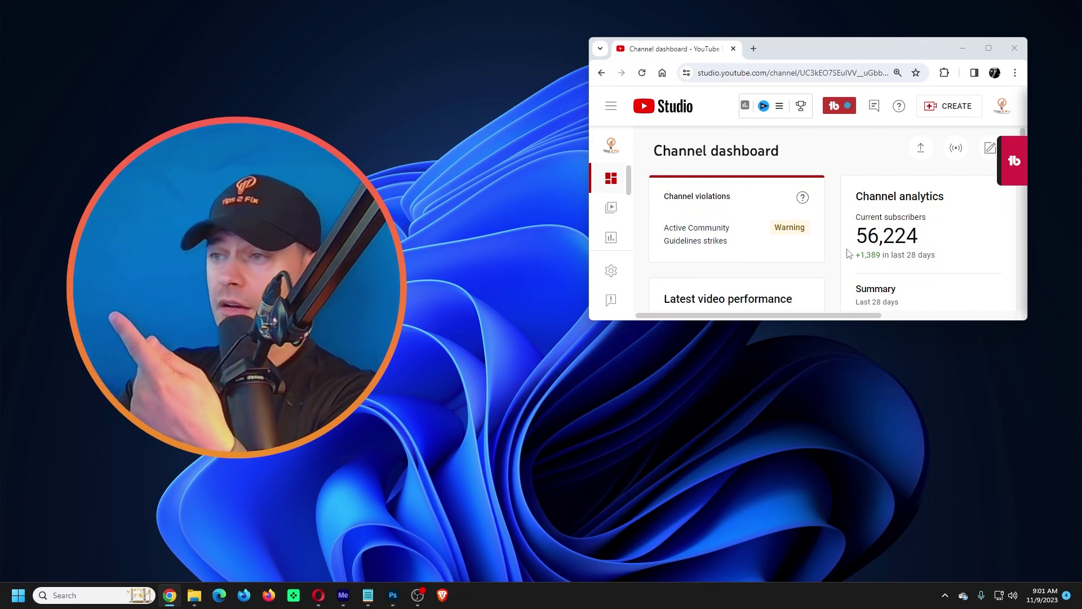
pyautogui.click(795, 236)
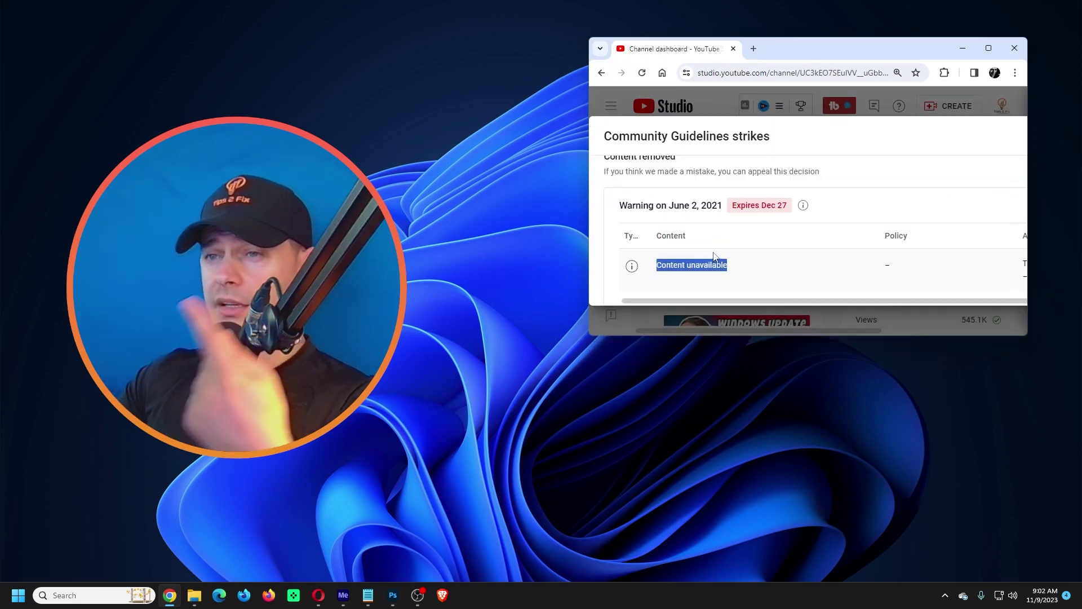
pyautogui.click(756, 102)
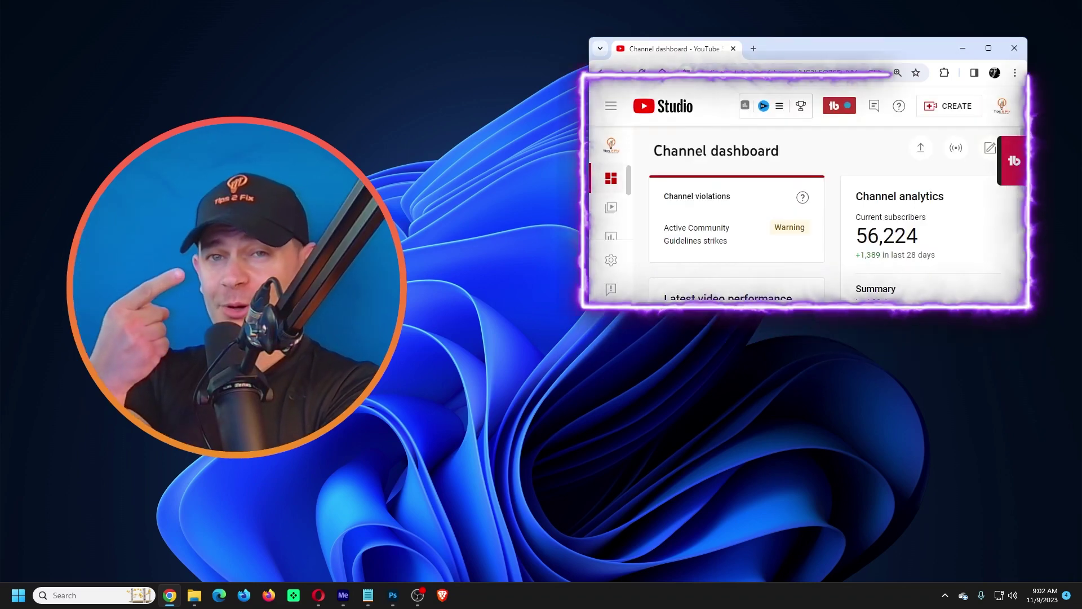